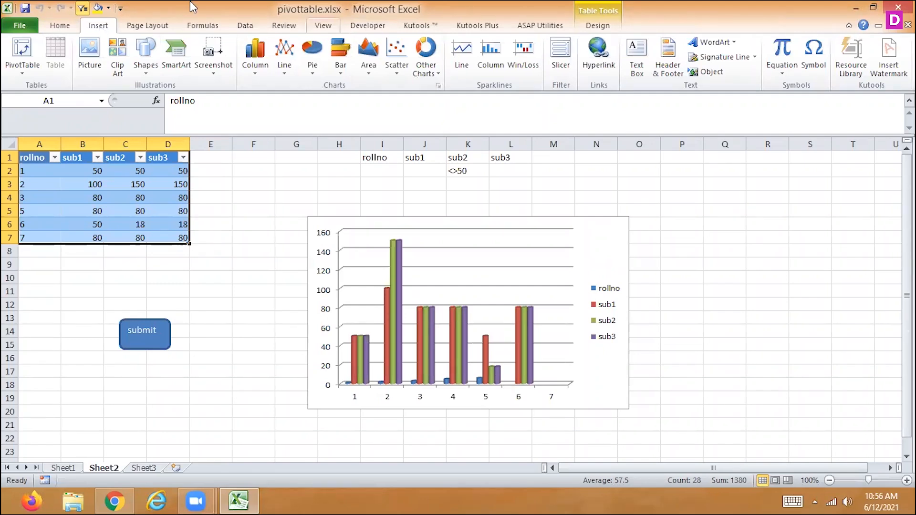
Review the list of macros in all open workbooks
{"action": "left_click", "coordinate": [323, 25]}
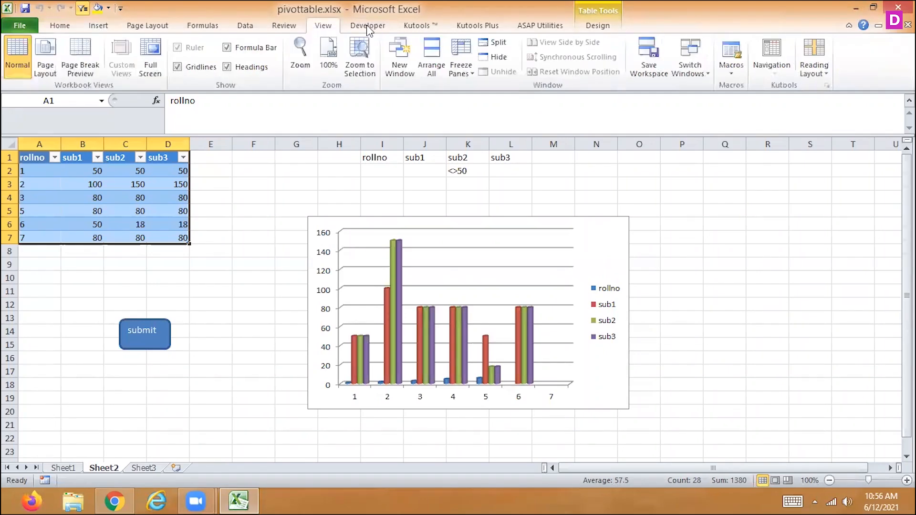
{"action": "left_click", "coordinate": [732, 73]}
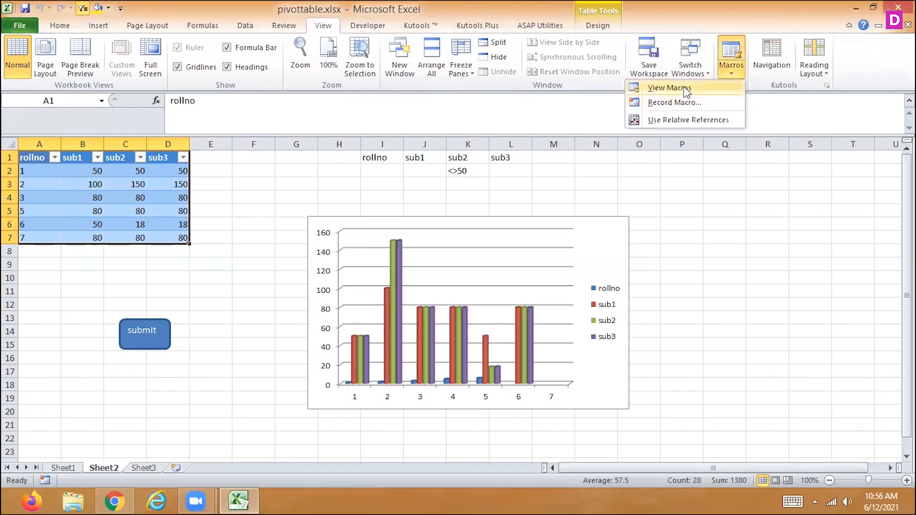
{"action": "left_click", "coordinate": [685, 89]}
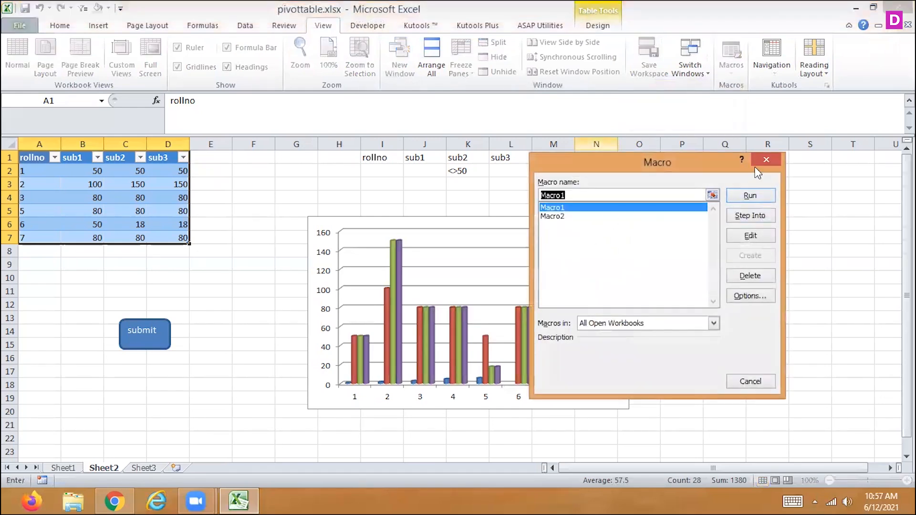
{"action": "left_click", "coordinate": [765, 160]}
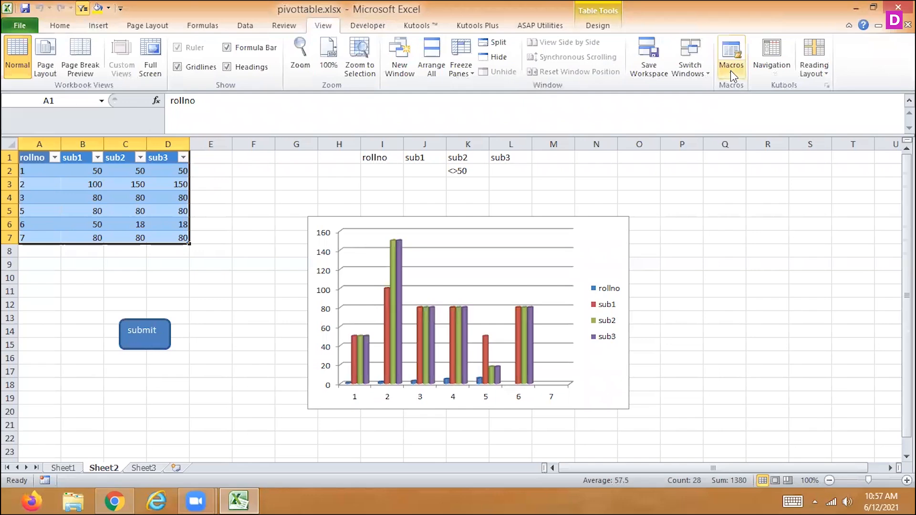
Check the storage locations available for a newly recorded macro, without starting a recording
{"action": "left_click", "coordinate": [730, 72]}
{"action": "left_click", "coordinate": [681, 102]}
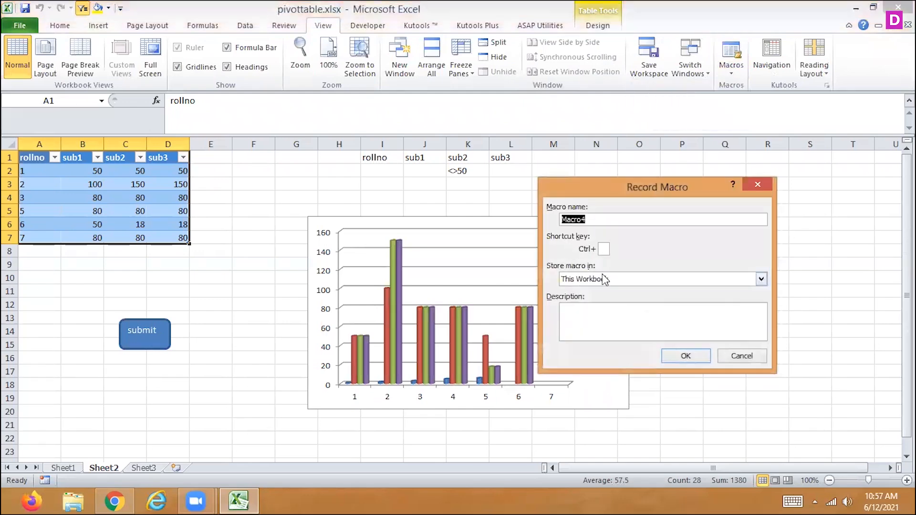
{"action": "left_click", "coordinate": [600, 279]}
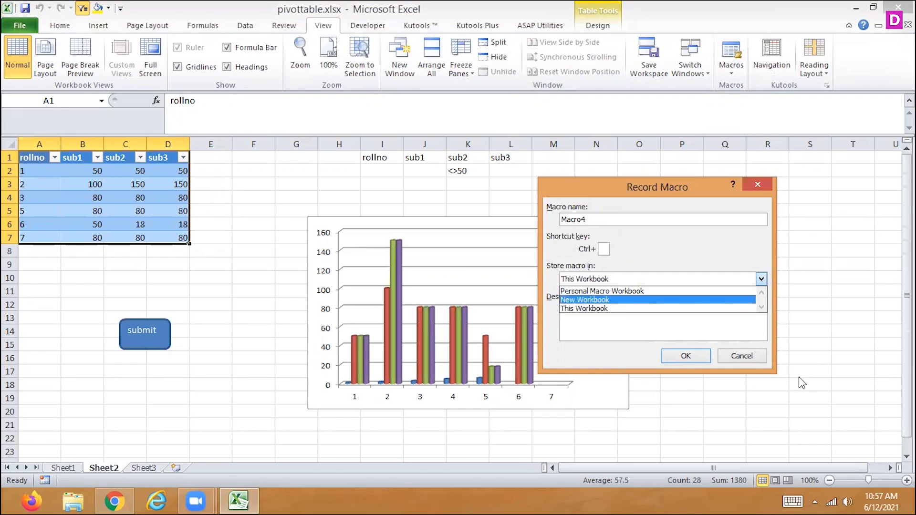
{"action": "left_click", "coordinate": [738, 357]}
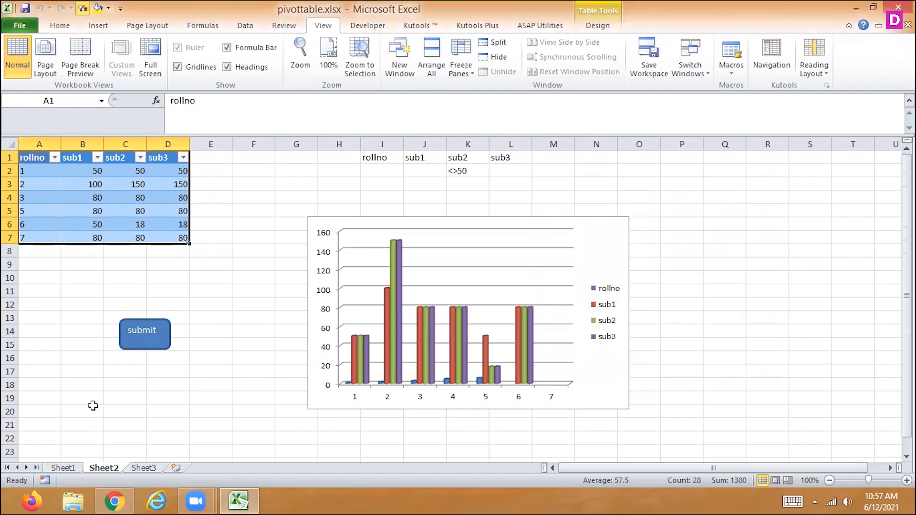
Add a new worksheet and copy the marks table from Sheet3 into it, starting at cell A1
{"action": "left_click", "coordinate": [177, 468]}
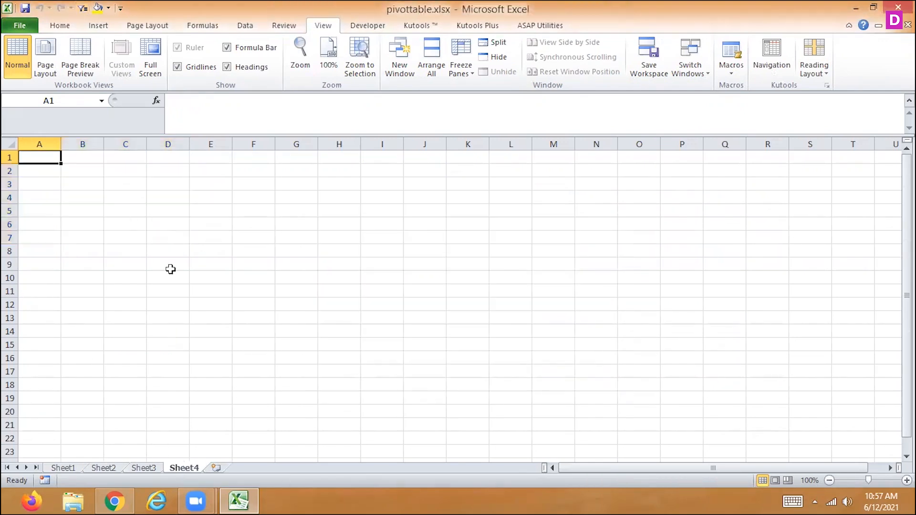
{"action": "left_click", "coordinate": [143, 468]}
{"action": "key", "text": "ctrl+c"}
{"action": "left_click", "coordinate": [183, 468]}
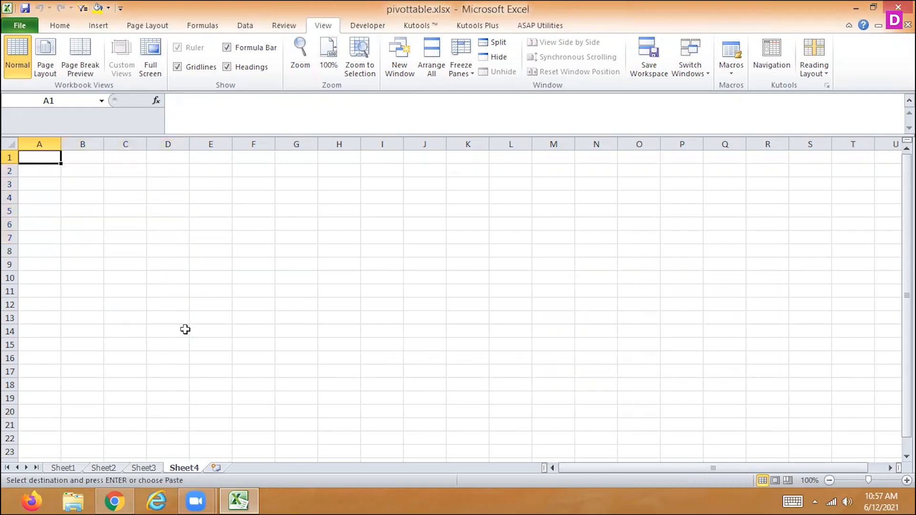
{"action": "key", "text": "ctrl+v"}
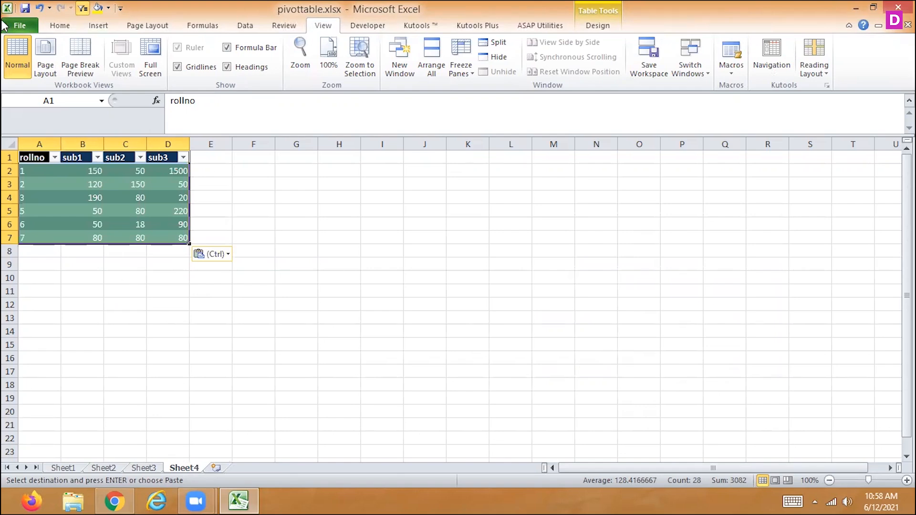
Save the workbook to the Desktop as the Excel Macro-Enabled Workbook pivottable.xlsm
{"action": "left_click", "coordinate": [18, 31]}
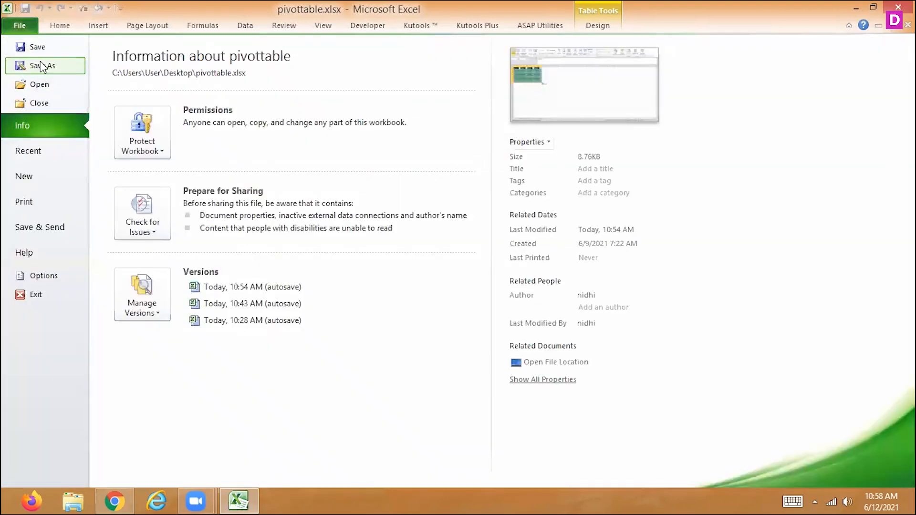
{"action": "left_click", "coordinate": [44, 70]}
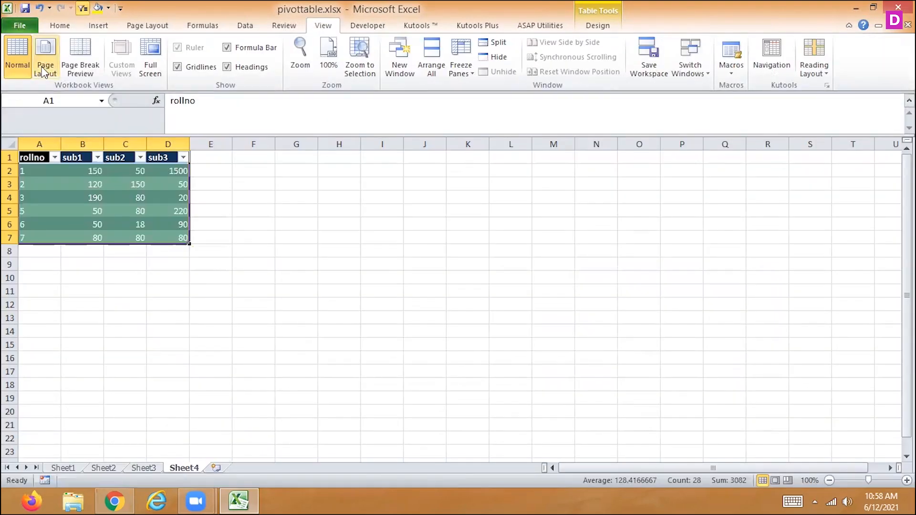
{"action": "left_click", "coordinate": [125, 266]}
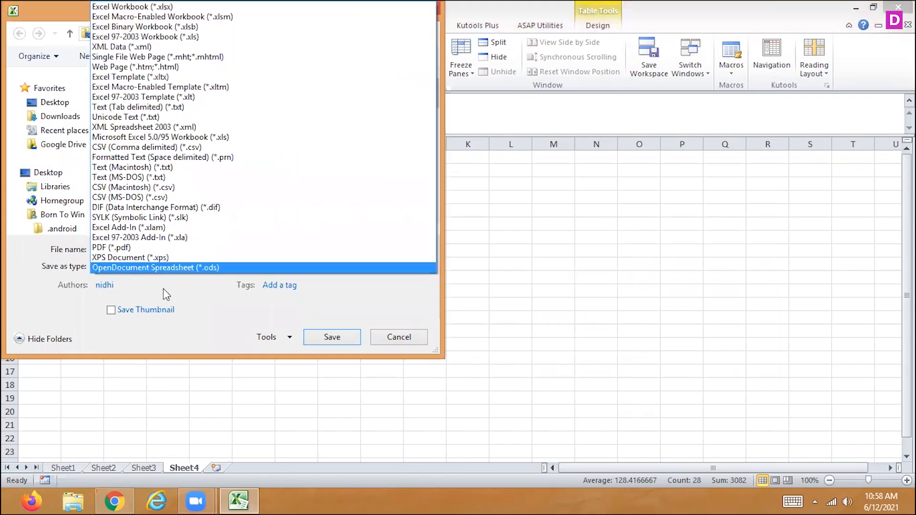
{"action": "left_click", "coordinate": [182, 17]}
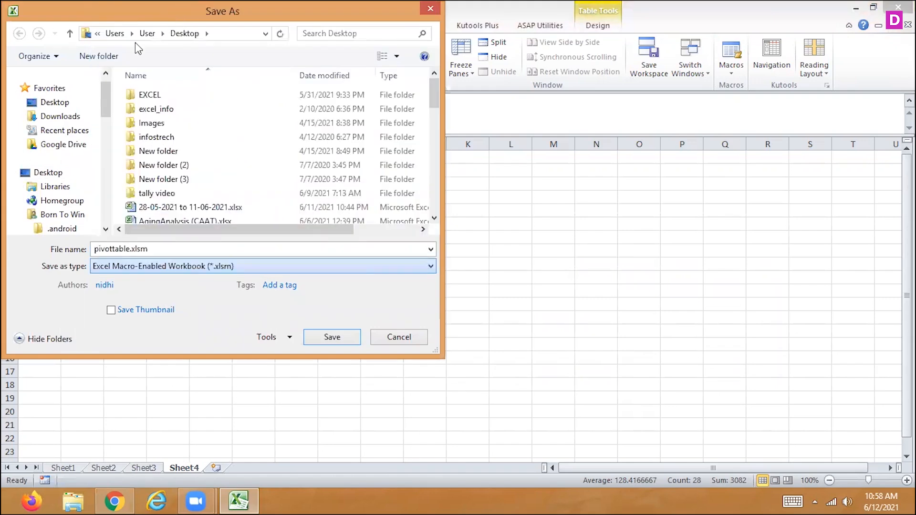
{"action": "left_click", "coordinate": [54, 105]}
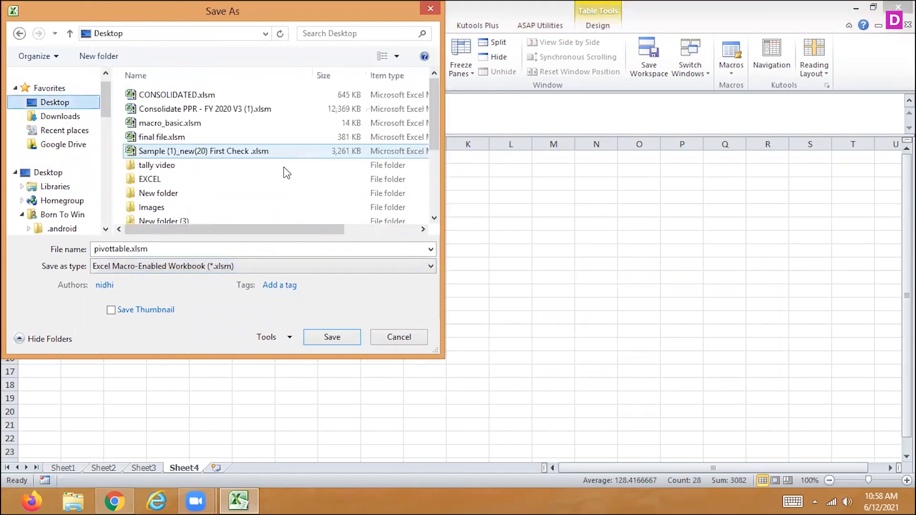
{"action": "left_click", "coordinate": [333, 337]}
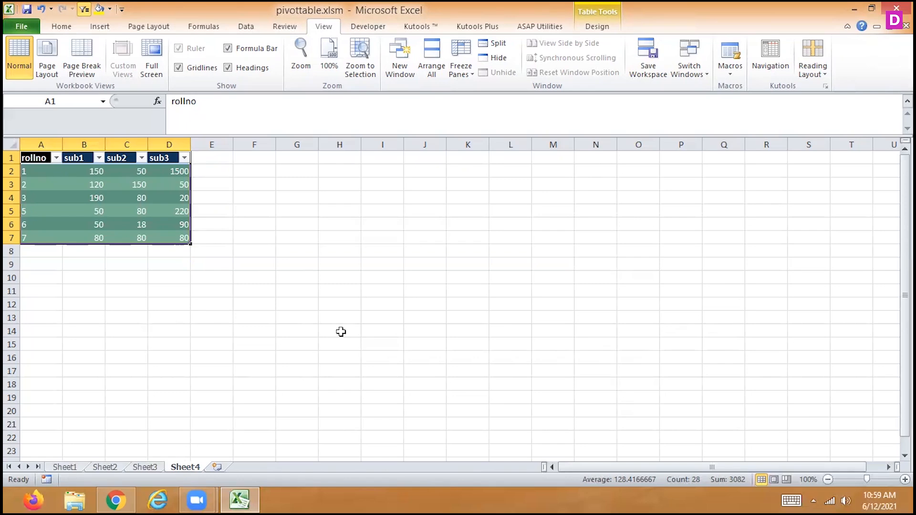
{"action": "left_click", "coordinate": [728, 81]}
{"action": "left_click", "coordinate": [688, 102]}
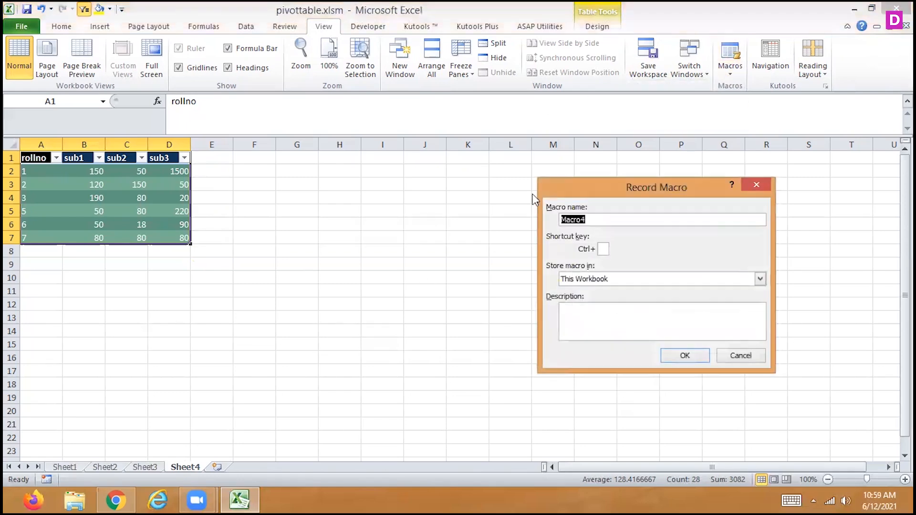
{"action": "left_click", "coordinate": [611, 279]}
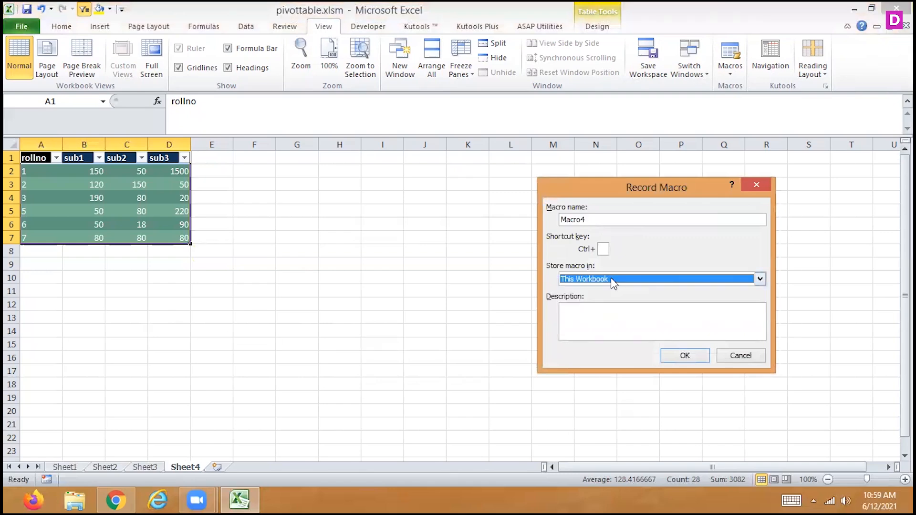
{"action": "left_click", "coordinate": [611, 278]}
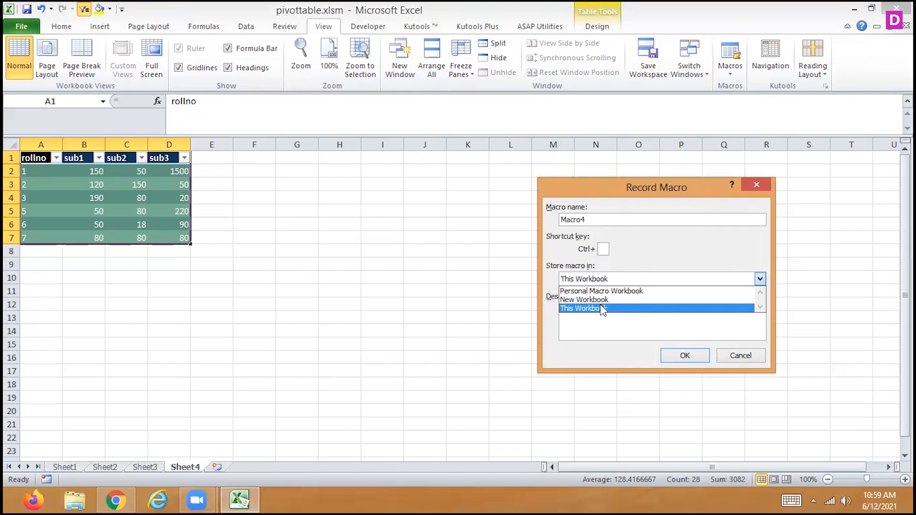
{"action": "left_click", "coordinate": [607, 291]}
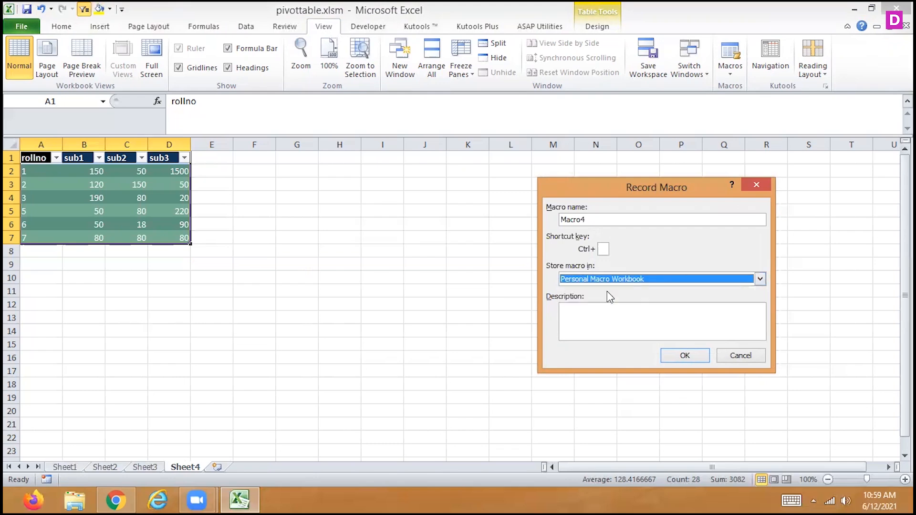
{"action": "left_click", "coordinate": [742, 359]}
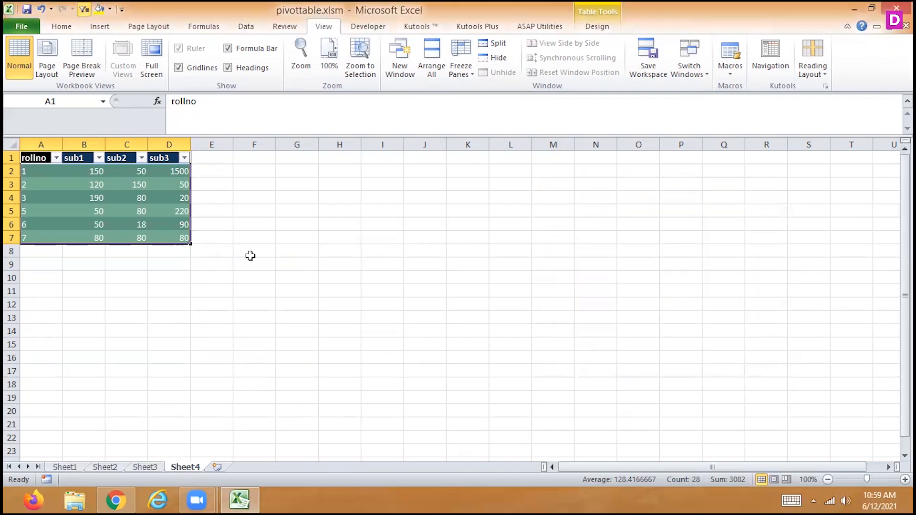
Try to start recording a macro from cell B8 that is stored in the Personal Macro Workbook
{"action": "left_click", "coordinate": [94, 249]}
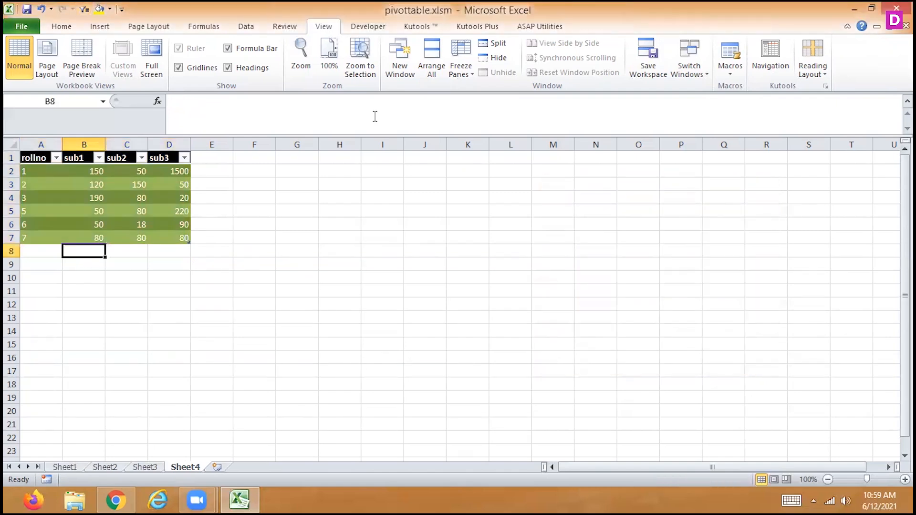
{"action": "left_click", "coordinate": [730, 71]}
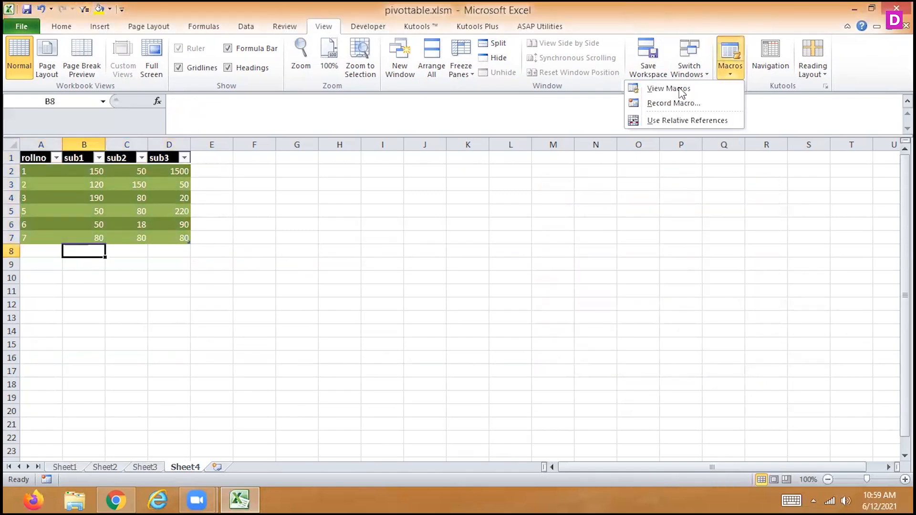
{"action": "left_click", "coordinate": [670, 103]}
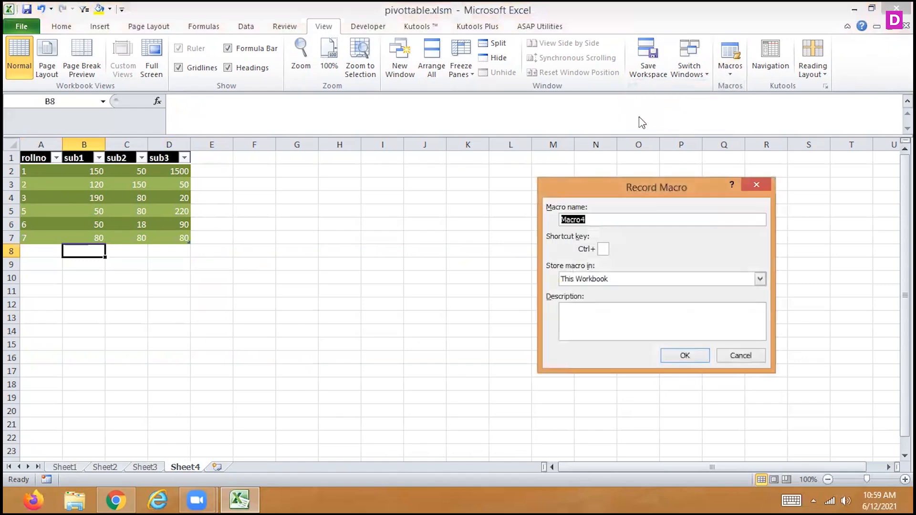
{"action": "left_click", "coordinate": [602, 281]}
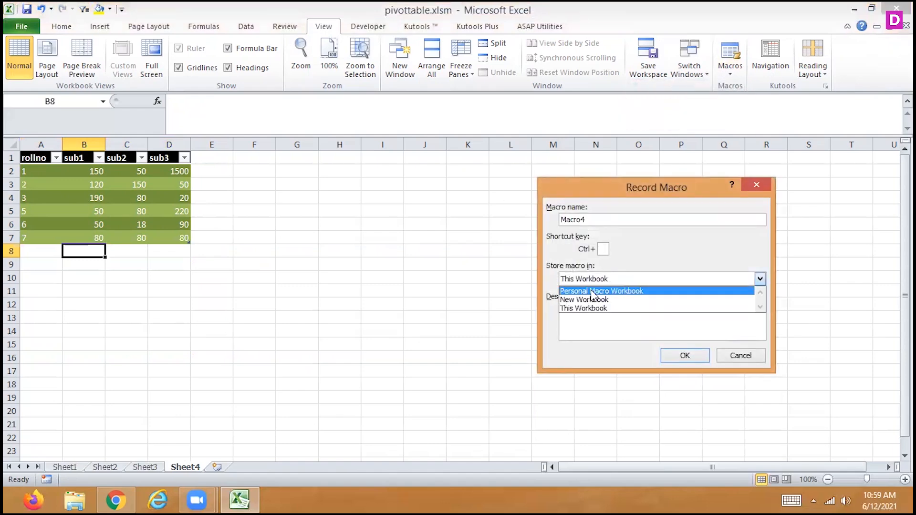
{"action": "left_click", "coordinate": [593, 292]}
{"action": "left_click", "coordinate": [688, 360]}
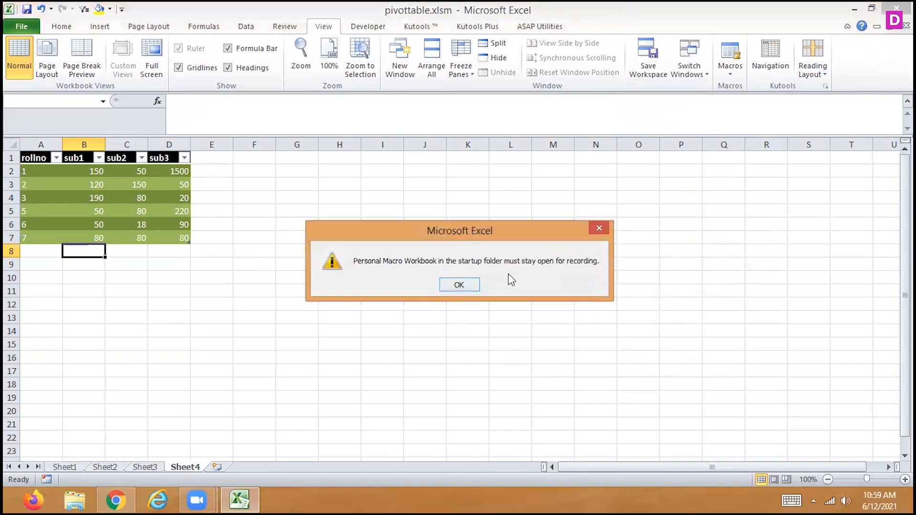
{"action": "left_click", "coordinate": [459, 283]}
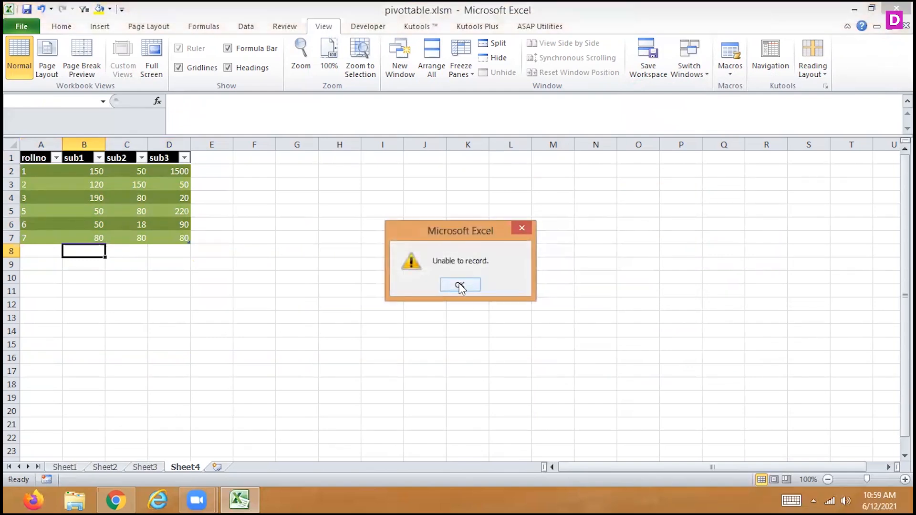
{"action": "left_click", "coordinate": [460, 285]}
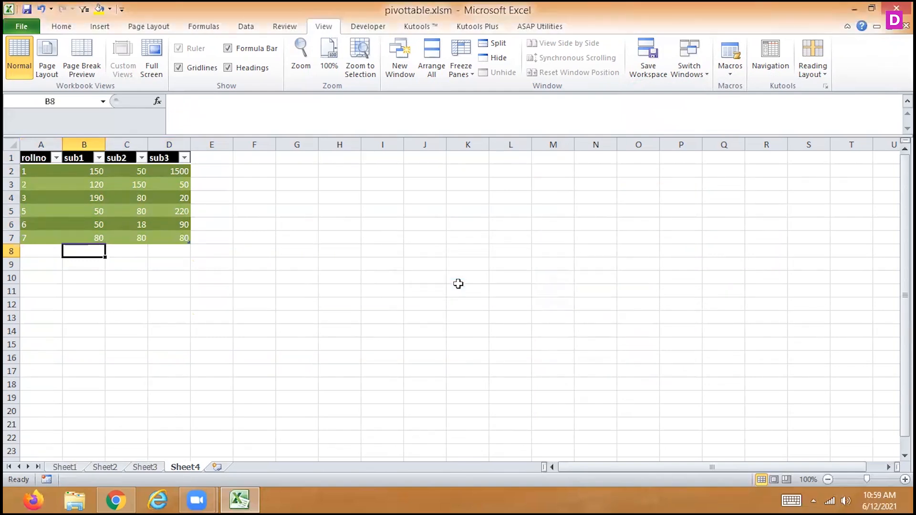
{"action": "left_click", "coordinate": [729, 76]}
{"action": "left_click", "coordinate": [672, 103]}
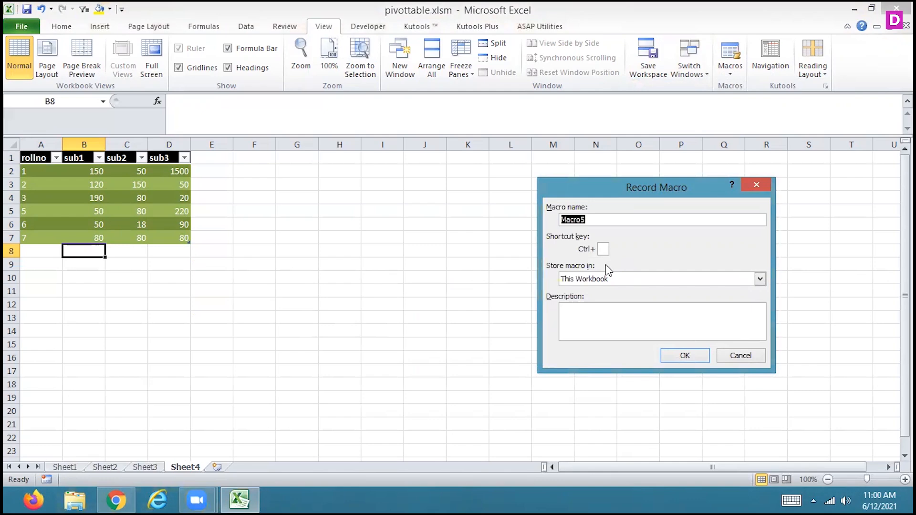
{"action": "left_click", "coordinate": [726, 355]}
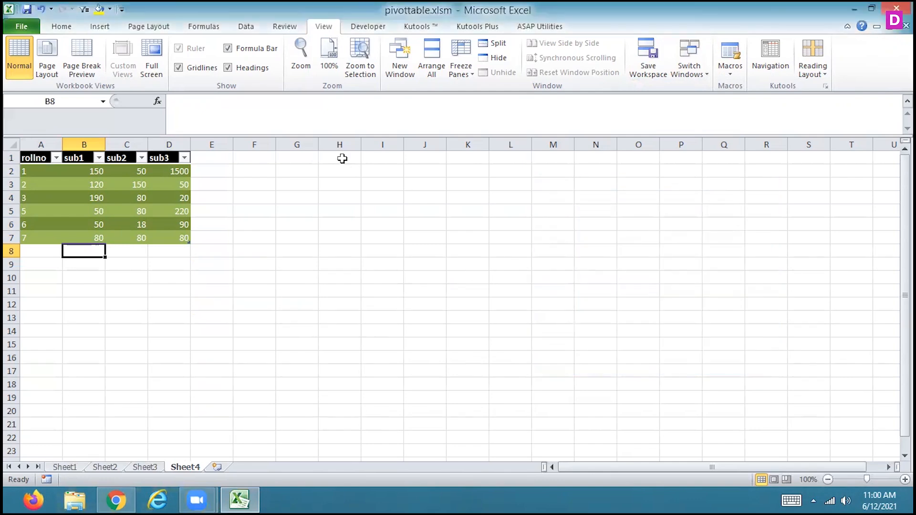
Create a new blank workbook
{"action": "left_click", "coordinate": [22, 27]}
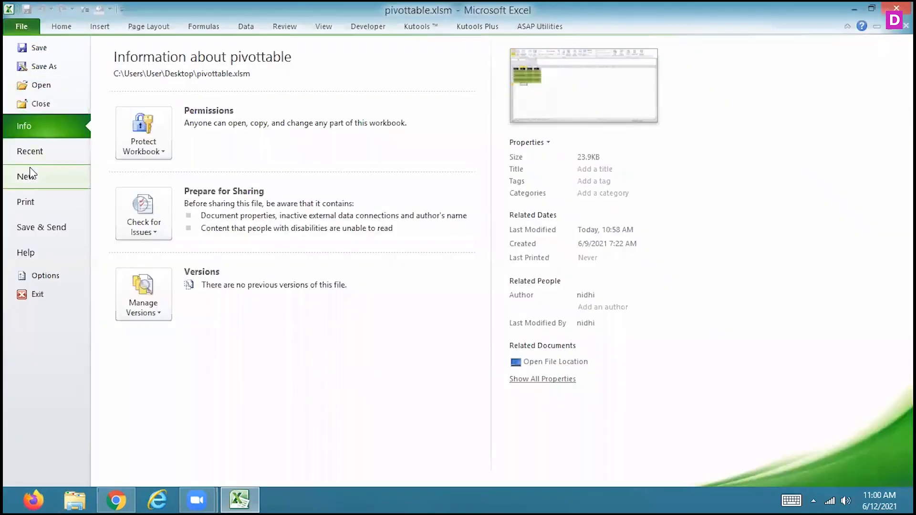
{"action": "left_click", "coordinate": [31, 176]}
{"action": "double_click", "coordinate": [139, 120]}
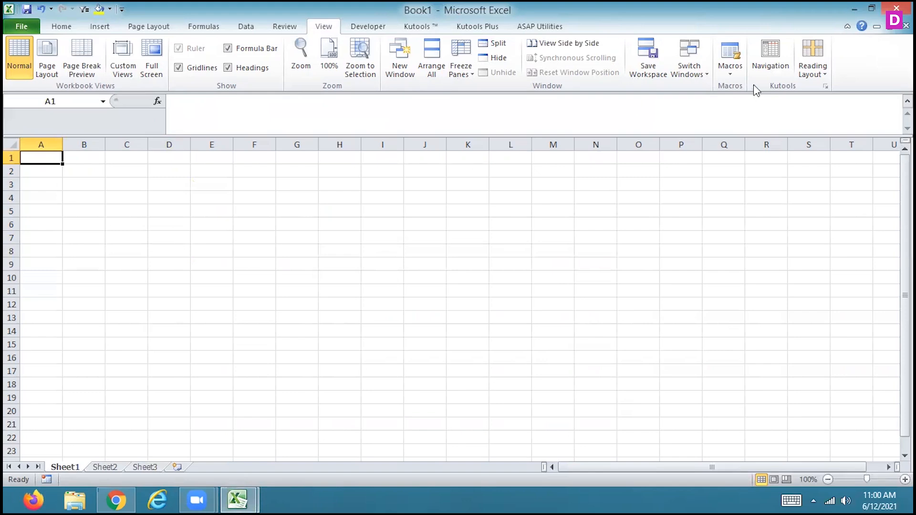
Try to record a macro stored in the Personal Macro Workbook from the new blank workbook
{"action": "left_click", "coordinate": [730, 72]}
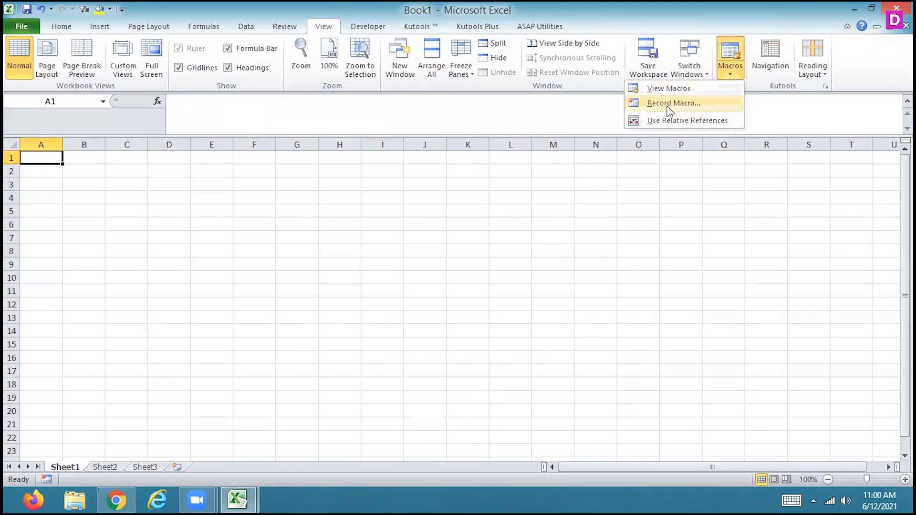
{"action": "left_click", "coordinate": [671, 103]}
{"action": "left_click", "coordinate": [619, 278]}
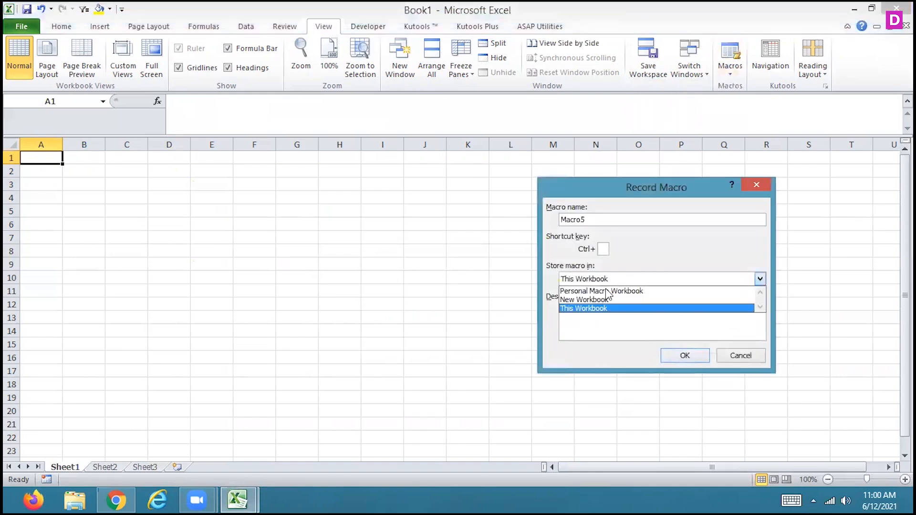
{"action": "left_click", "coordinate": [606, 288]}
{"action": "left_click", "coordinate": [694, 354]}
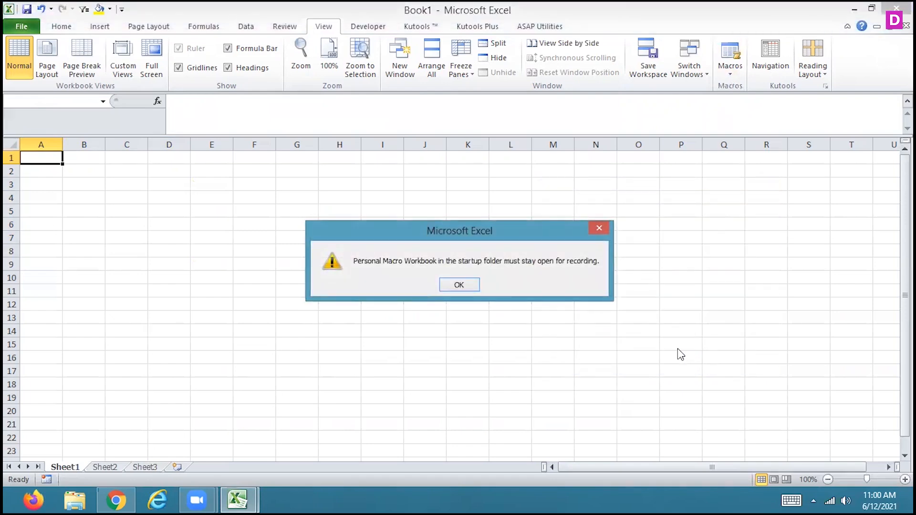
{"action": "left_click", "coordinate": [472, 287]}
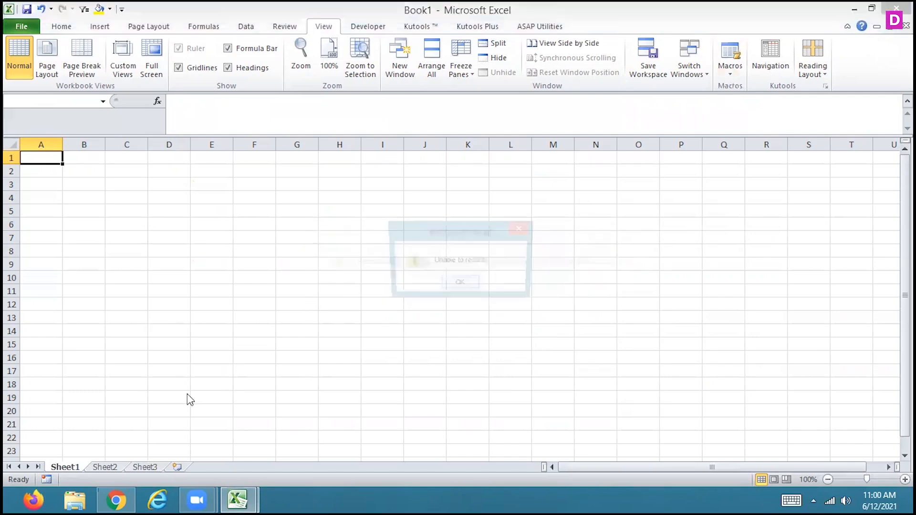
{"action": "left_click", "coordinate": [447, 285]}
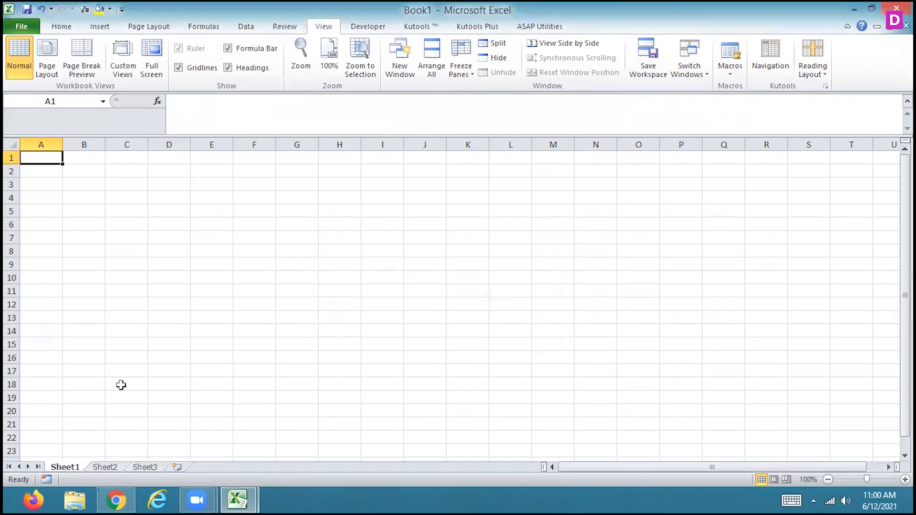
Retry starting a macro recording in Book1 with the Personal Macro Workbook as its storage location
{"action": "left_click", "coordinate": [44, 481]}
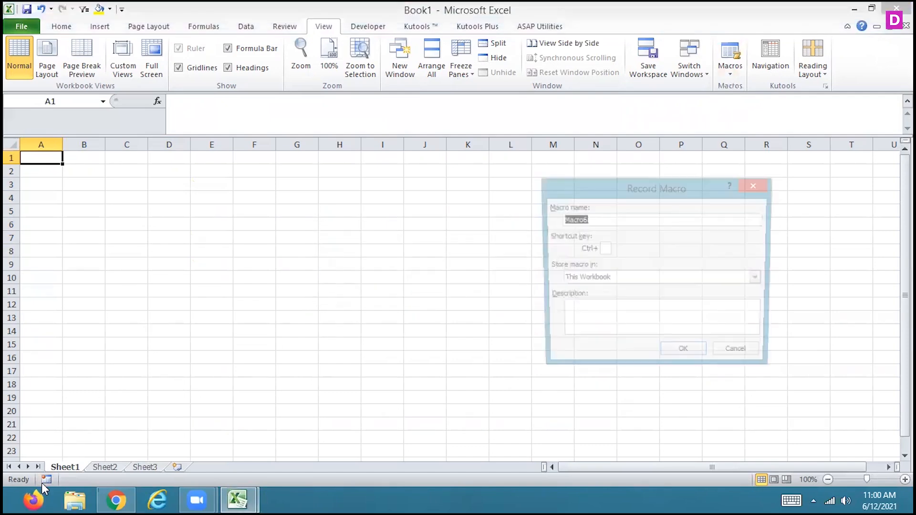
{"action": "left_click", "coordinate": [588, 281]}
{"action": "left_click", "coordinate": [587, 290]}
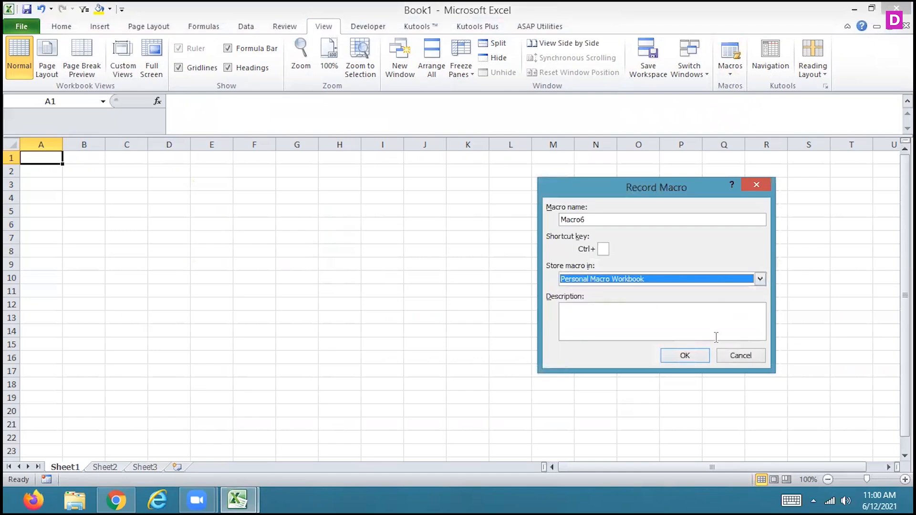
{"action": "left_click", "coordinate": [686, 357]}
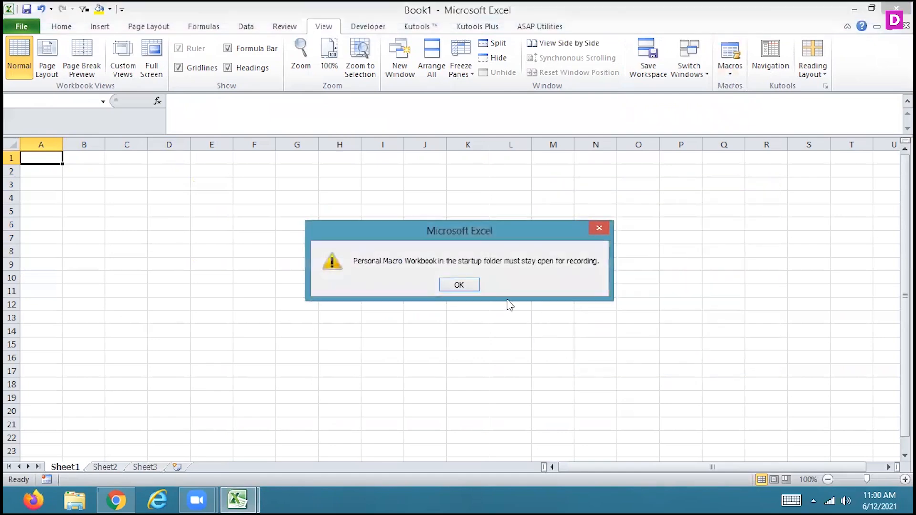
{"action": "left_click", "coordinate": [458, 285]}
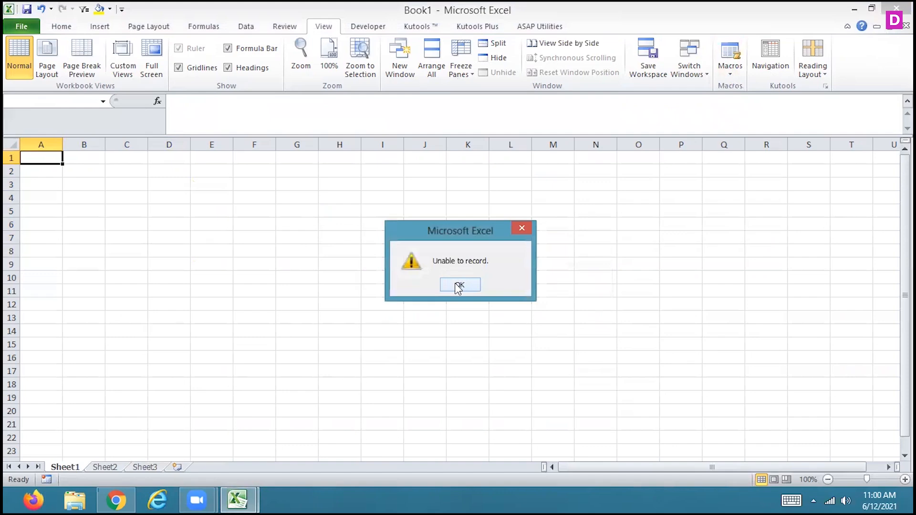
{"action": "left_click", "coordinate": [459, 285]}
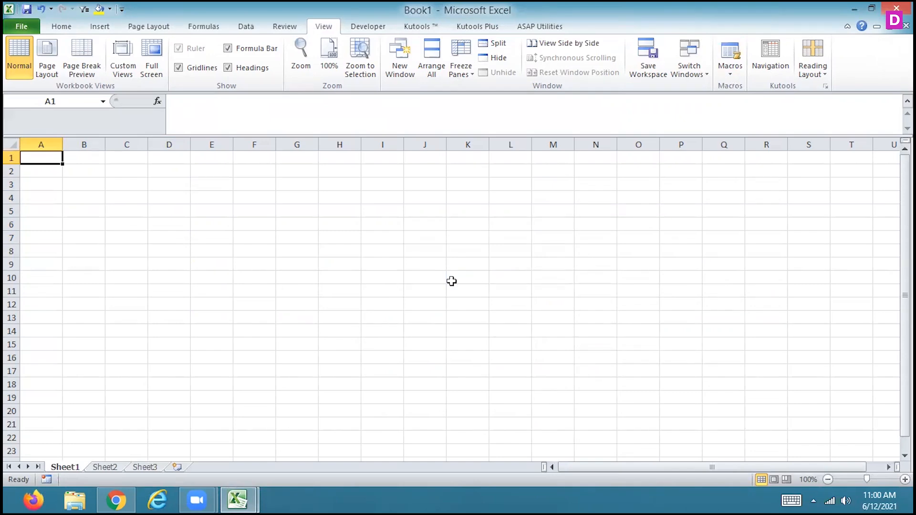
Switch back to the pivottable.xlsm workbook
{"action": "left_click", "coordinate": [237, 499]}
{"action": "left_click", "coordinate": [158, 446]}
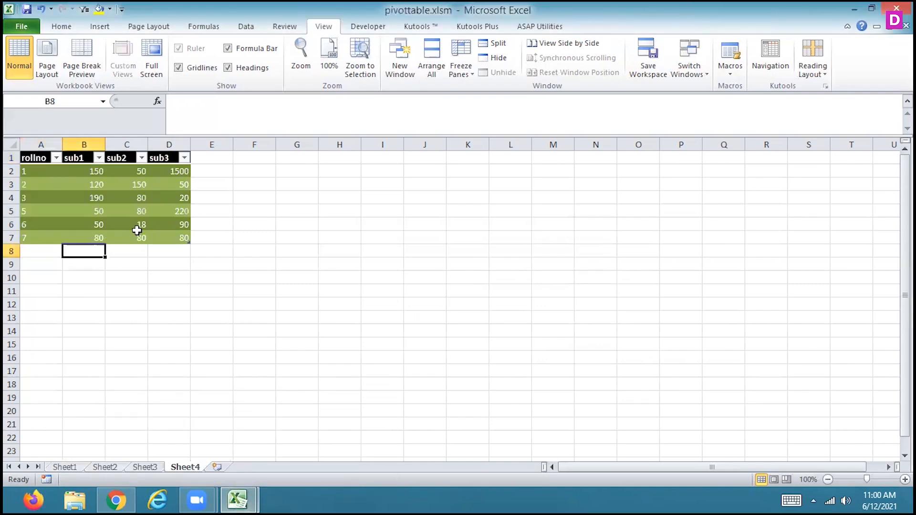
{"action": "left_click", "coordinate": [62, 27]}
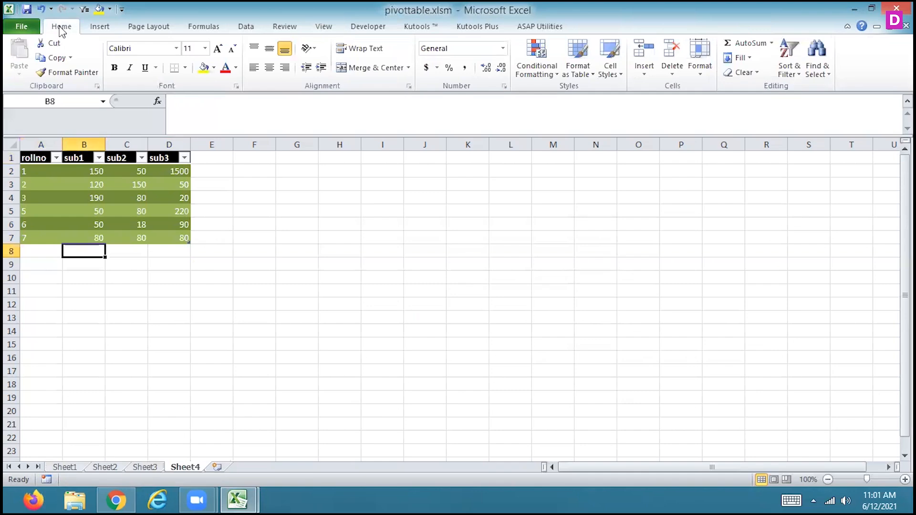
{"action": "key", "text": "Up"}
{"action": "key", "text": "Up"}
{"action": "key", "text": "Up"}
{"action": "key", "text": "Up"}
{"action": "key", "text": "Up"}
{"action": "key", "text": "Up"}
{"action": "key", "text": "Up"}
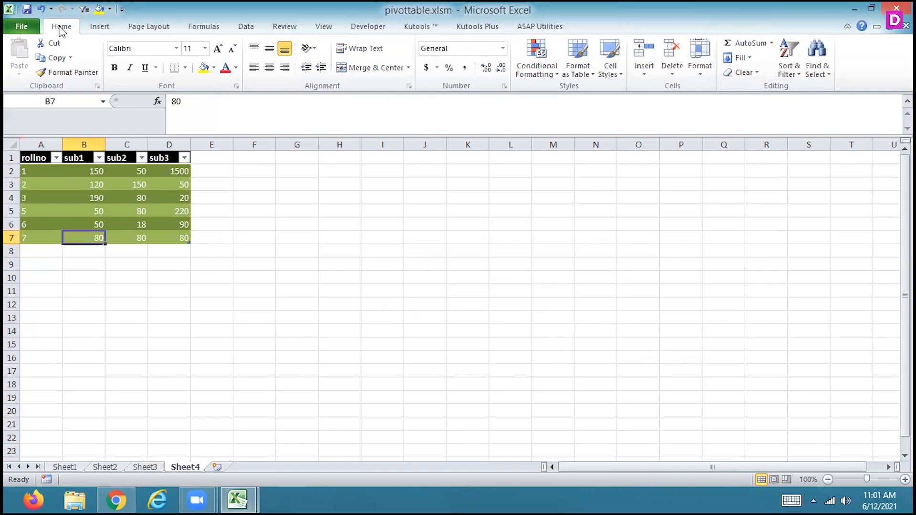
{"action": "key", "text": "Right"}
{"action": "key", "text": "Right"}
{"action": "key", "text": "Right"}
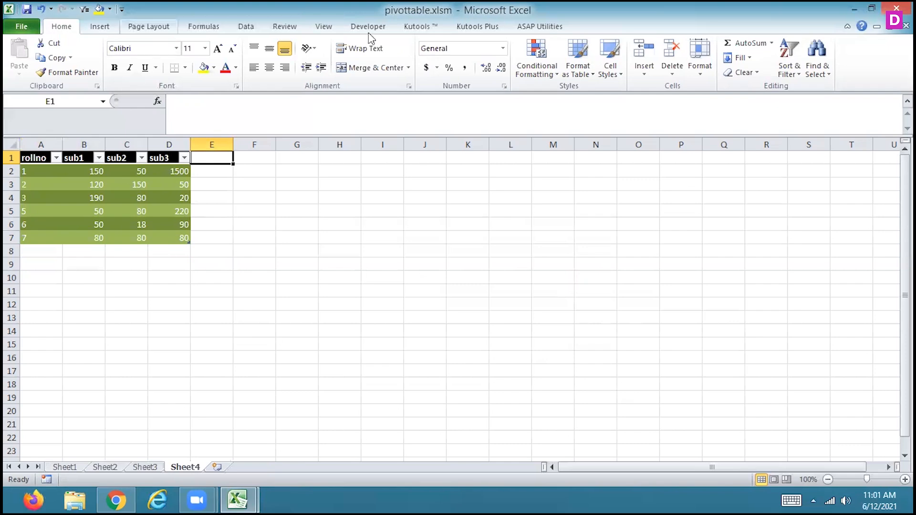
{"action": "left_click", "coordinate": [324, 27]}
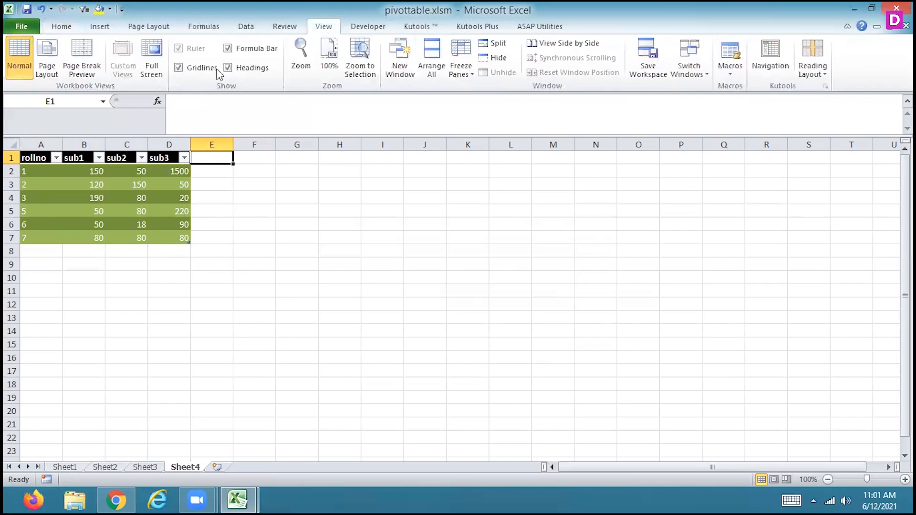
{"action": "left_click", "coordinate": [164, 249]}
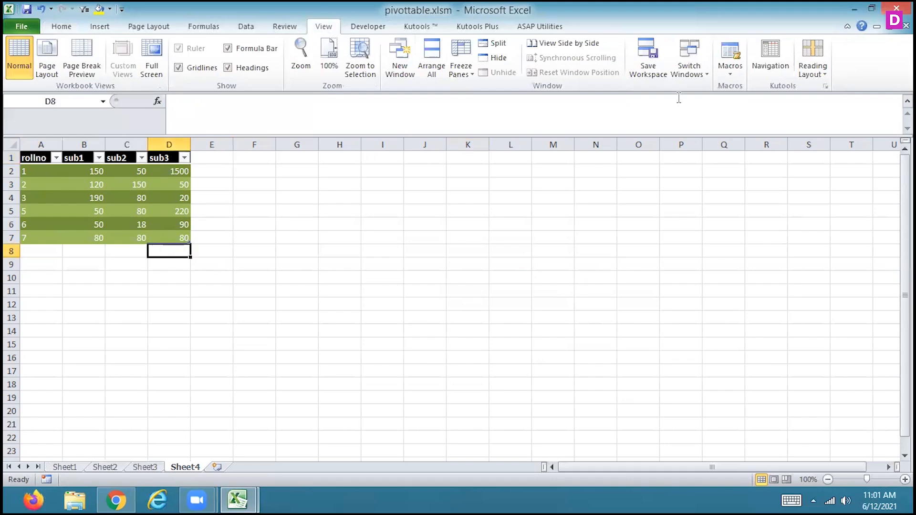
Examine the recorded macro code in Module1 in the Visual Basic editor, and return to the worksheet
{"action": "left_click", "coordinate": [368, 26]}
{"action": "left_click", "coordinate": [19, 58]}
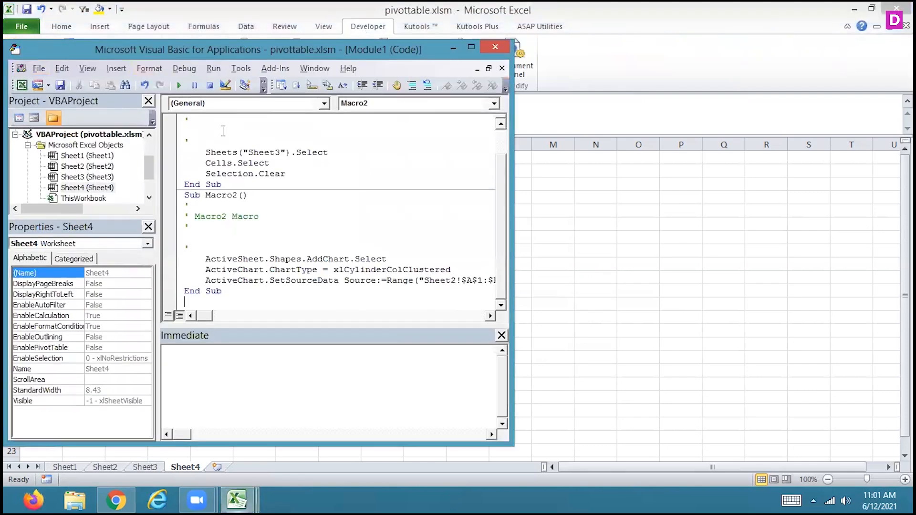
{"action": "left_click", "coordinate": [471, 48]}
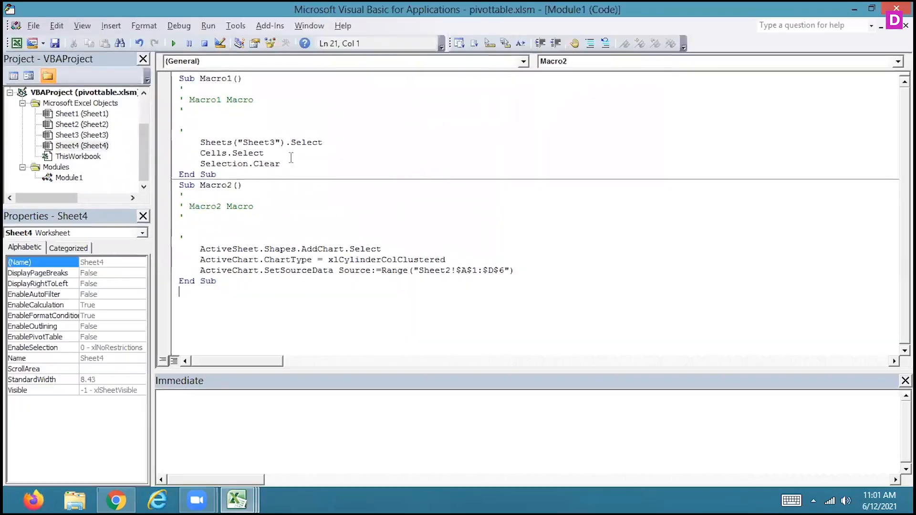
{"action": "left_click", "coordinate": [76, 179]}
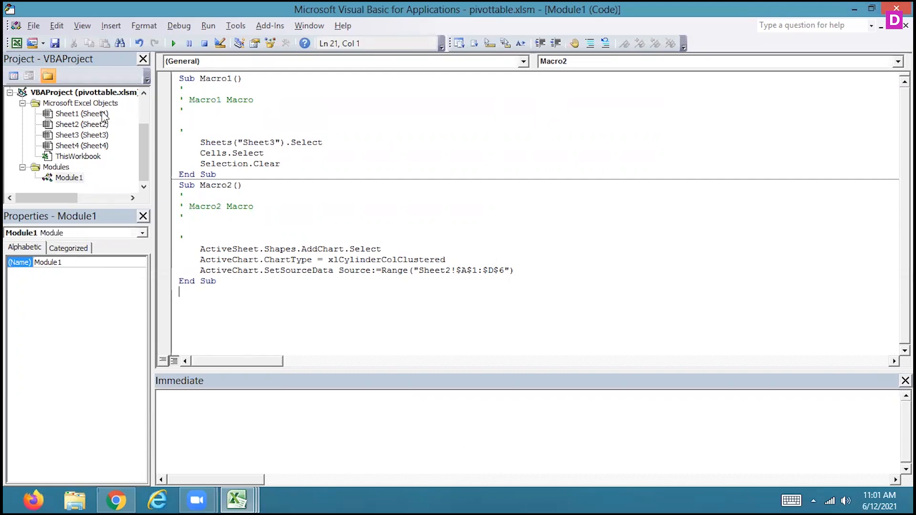
{"action": "left_click", "coordinate": [78, 179]}
{"action": "double_click", "coordinate": [77, 178]}
{"action": "key", "text": "alt+F11"}
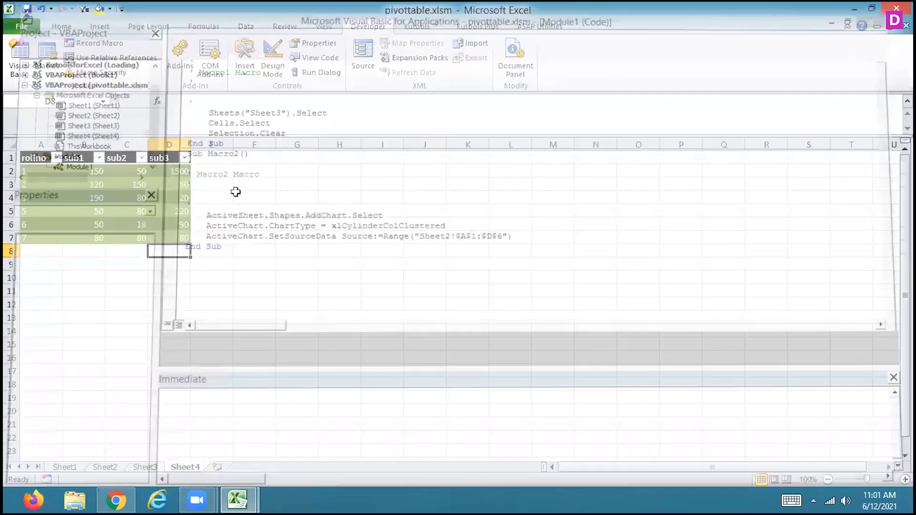
Record an empty macro under the default name, stored in This Workbook, and stop the recording without performing any action
{"action": "left_click", "coordinate": [110, 26]}
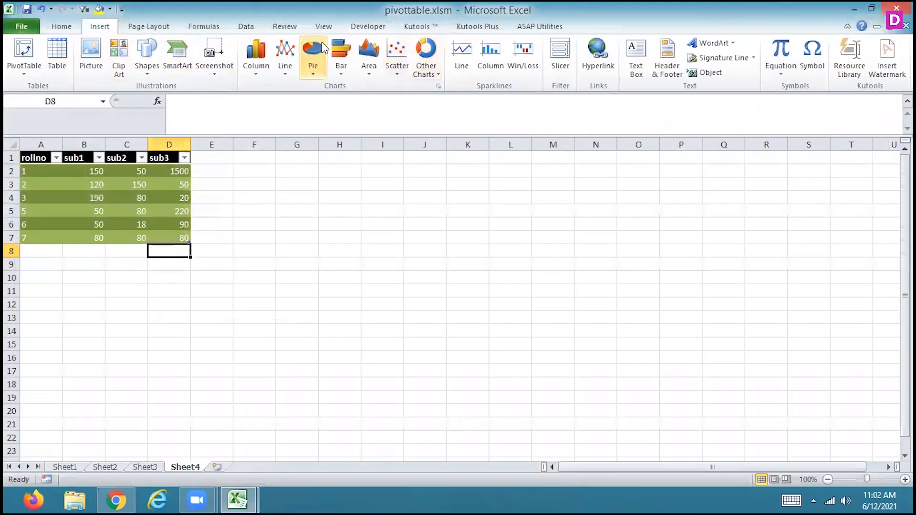
{"action": "left_click", "coordinate": [323, 26]}
{"action": "left_click", "coordinate": [729, 67]}
{"action": "left_click", "coordinate": [687, 102]}
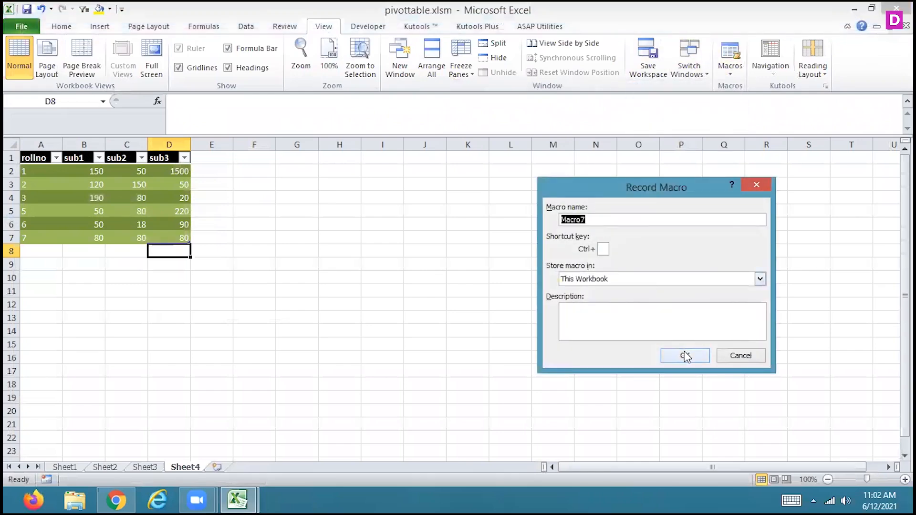
{"action": "left_click", "coordinate": [685, 355]}
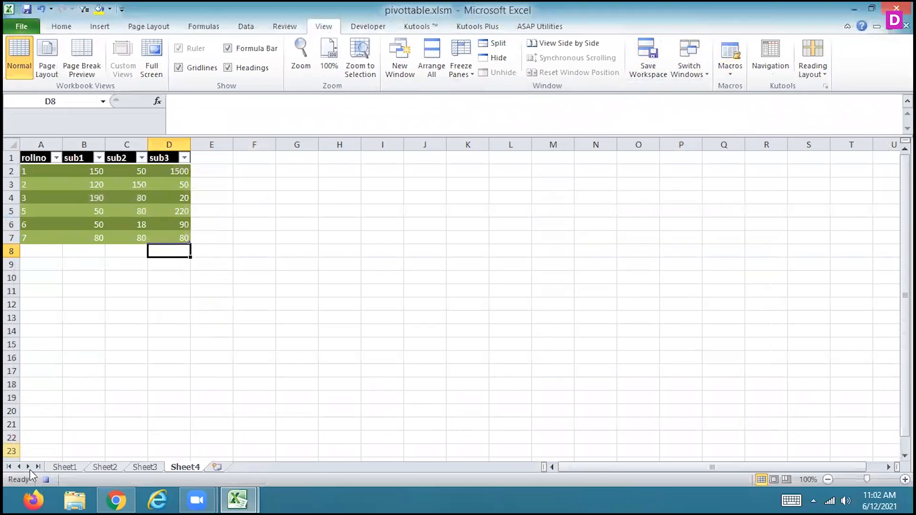
{"action": "left_click", "coordinate": [46, 480]}
Open Macro7 for editing and delete the comment lines between its Sub and End Sub lines
{"action": "left_click", "coordinate": [727, 74]}
{"action": "left_click", "coordinate": [719, 88]}
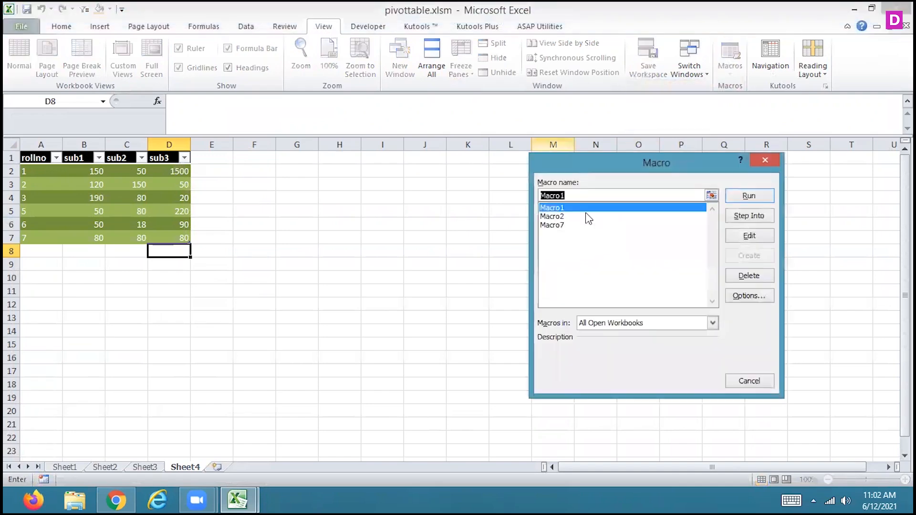
{"action": "left_click", "coordinate": [554, 226]}
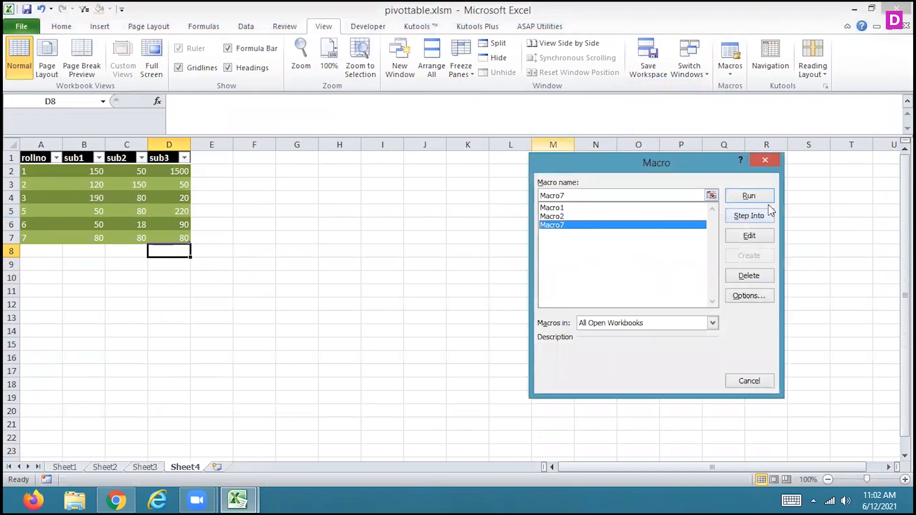
{"action": "left_click", "coordinate": [754, 236]}
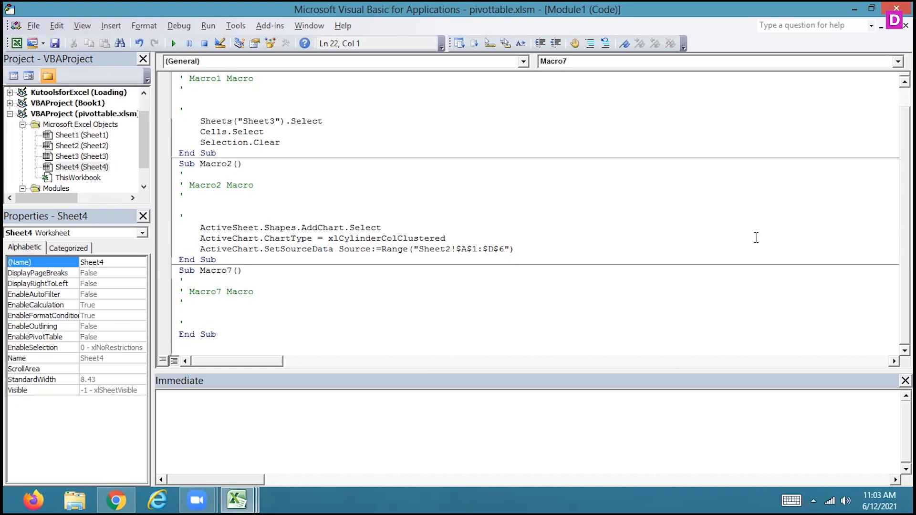
{"action": "left_click_drag", "start_coordinate": [184, 320], "coordinate": [178, 280]}
{"action": "key", "text": "Delete"}
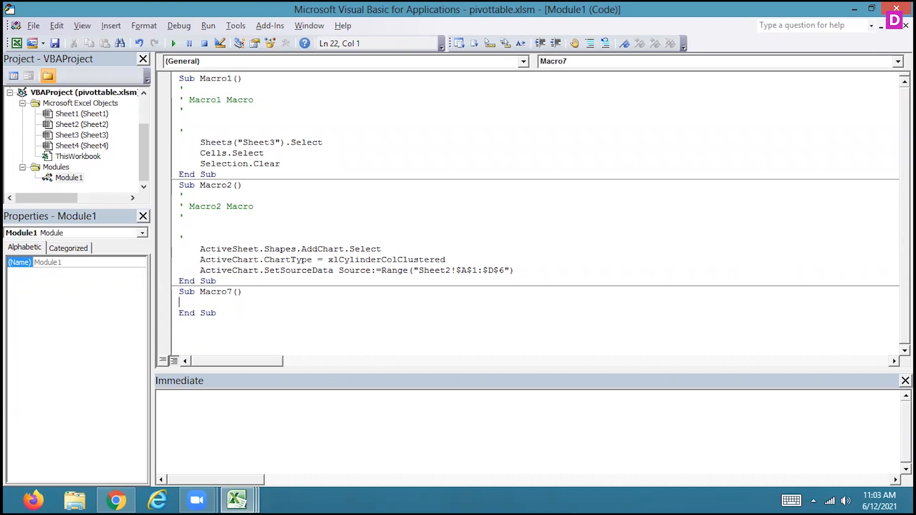
Add the statement Sheet3.Select as the first line of Macro7
{"action": "type", "text": "sh"}
{"action": "left_click", "coordinate": [171, 293]}
{"action": "key", "text": "Down"}
{"action": "key", "text": "End"}
{"action": "key", "text": "BackSpace"}
{"action": "key", "text": "BackSpace"}
{"action": "type", "text": "sh"}
{"action": "key", "text": "ctrl+space"}
{"action": "key", "text": "Down"}
{"action": "key", "text": "Down"}
{"action": "key", "text": "Down"}
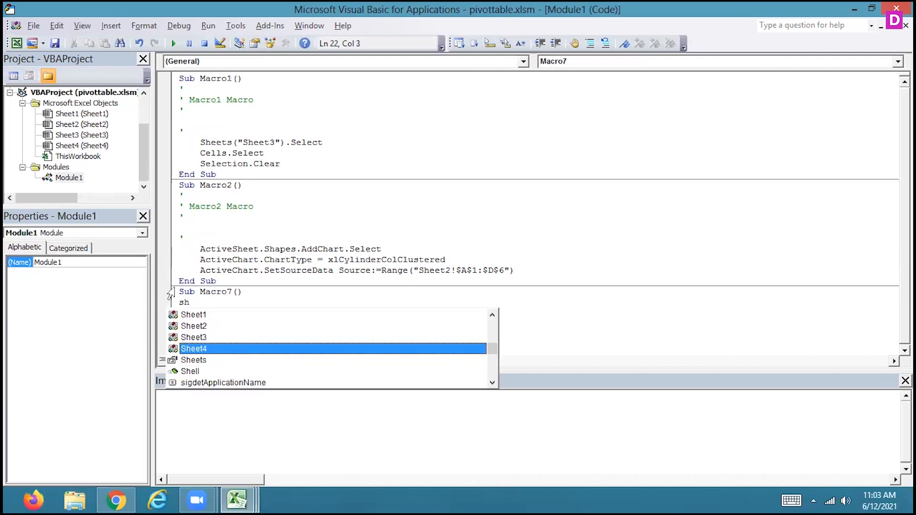
{"action": "key", "text": "Up"}
{"action": "key", "text": "Tab"}
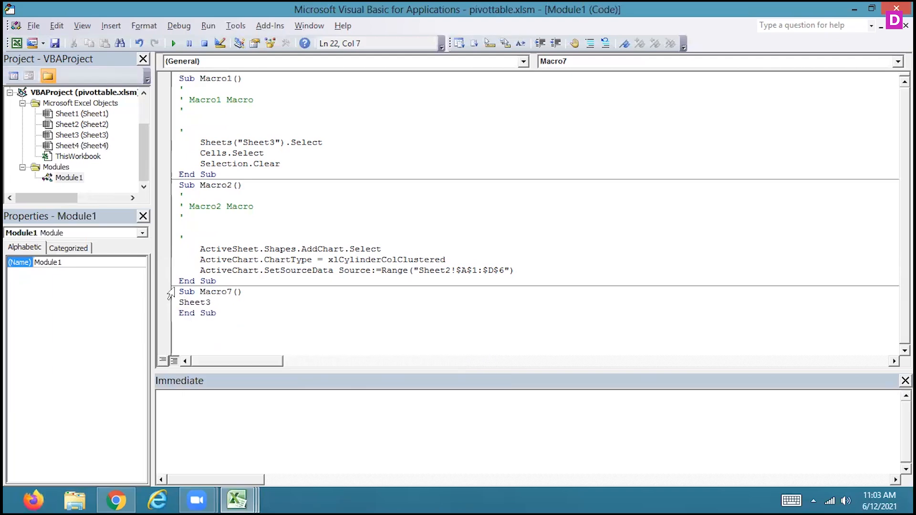
{"action": "type", "text": ".se"}
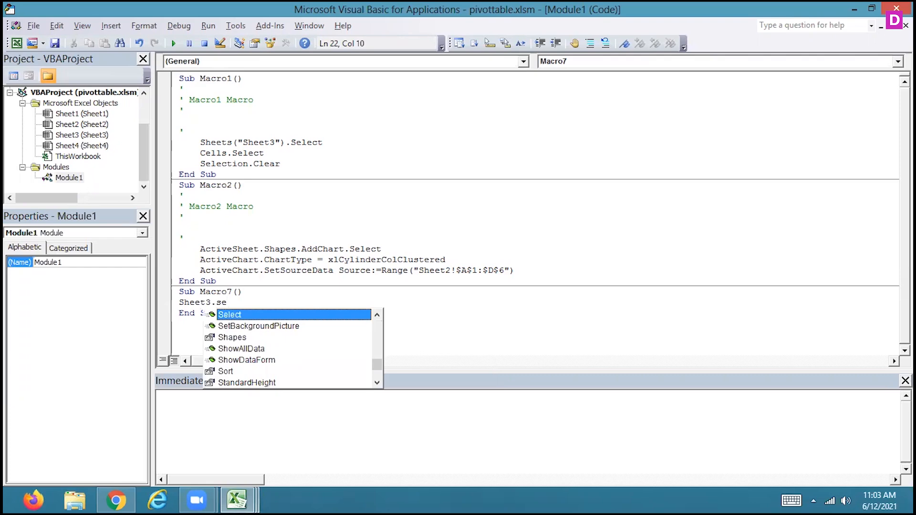
{"action": "key", "text": "Tab"}
{"action": "key", "text": "Return"}
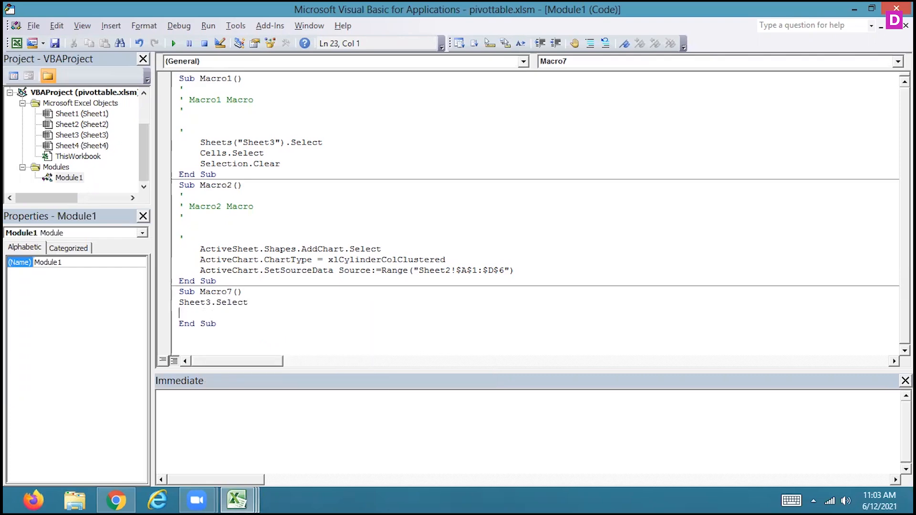
Add the statement range("b1").Value=1 below Sheet3.Select in Macro7
{"action": "type", "text": "range("}
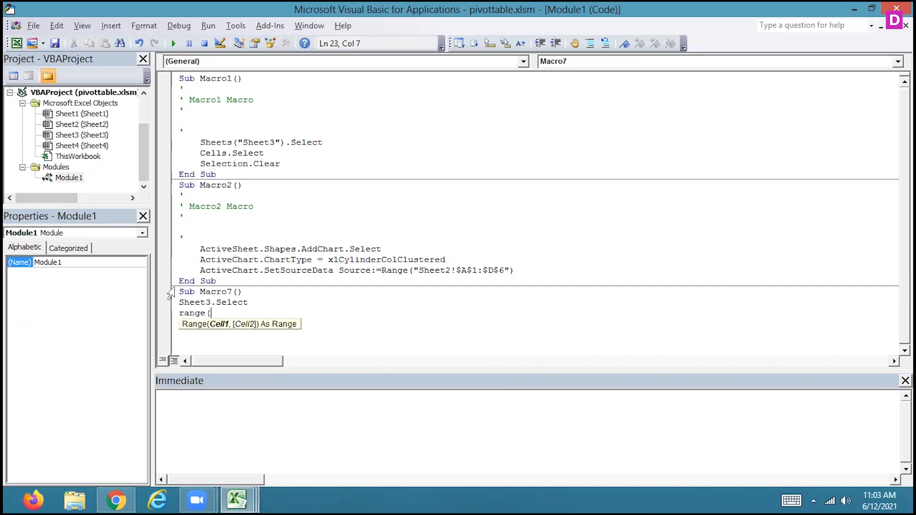
{"action": "type", "text": "\"b1\")."}
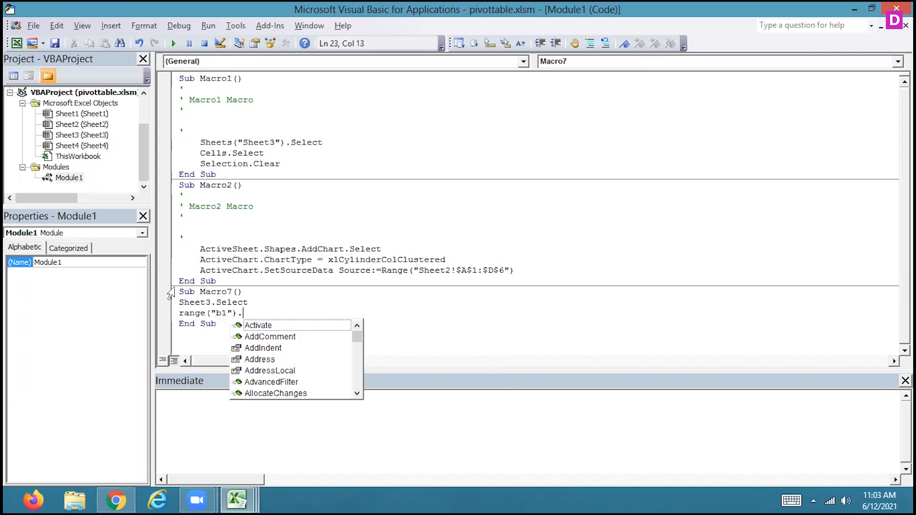
{"action": "type", "text": "va"}
{"action": "key", "text": "Down"}
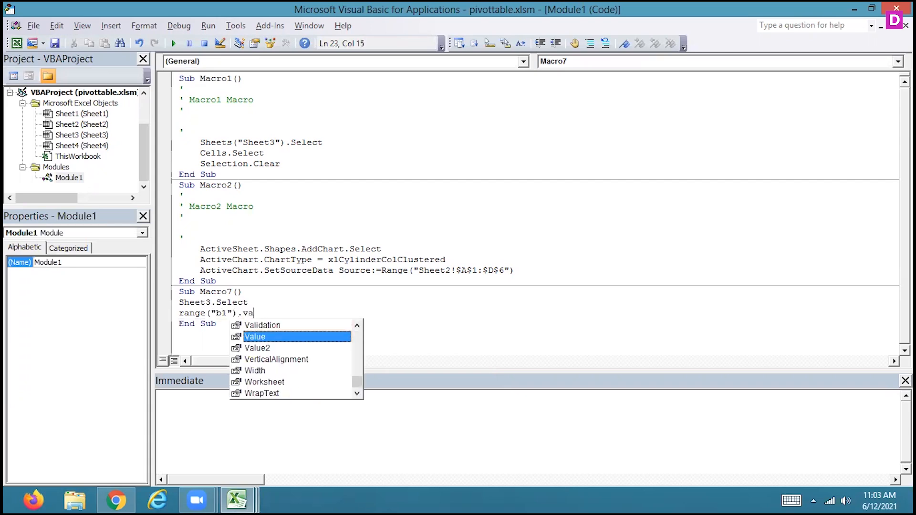
{"action": "key", "text": "Tab"}
{"action": "type", "text": "=1"}
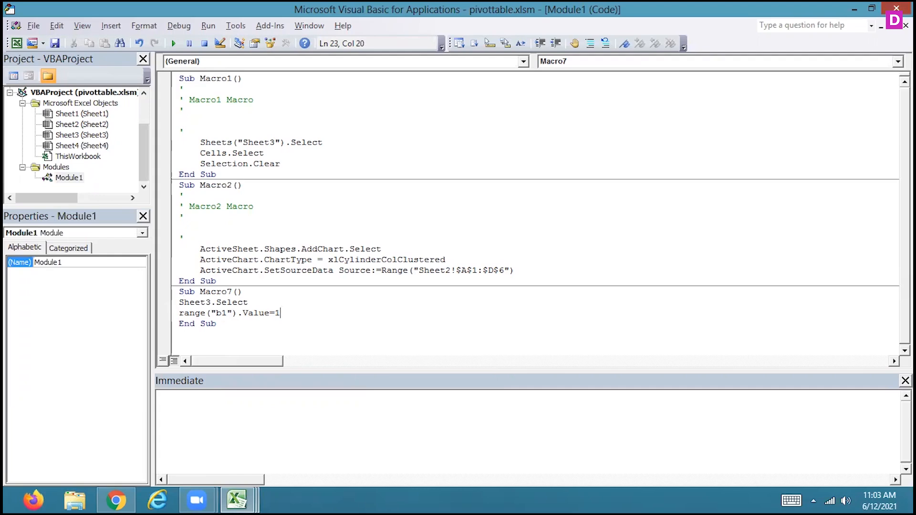
Assign Macro7 to the rounded rectangle on Sheet3 and run the macro from that shape
{"action": "left_click", "coordinate": [896, 8]}
{"action": "left_click", "coordinate": [144, 466]}
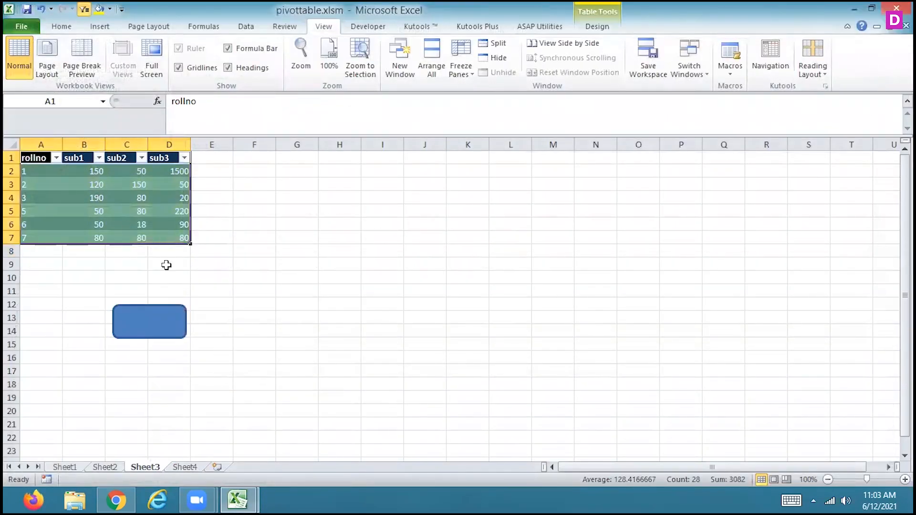
{"action": "left_click", "coordinate": [153, 317]}
{"action": "right_click", "coordinate": [153, 317]}
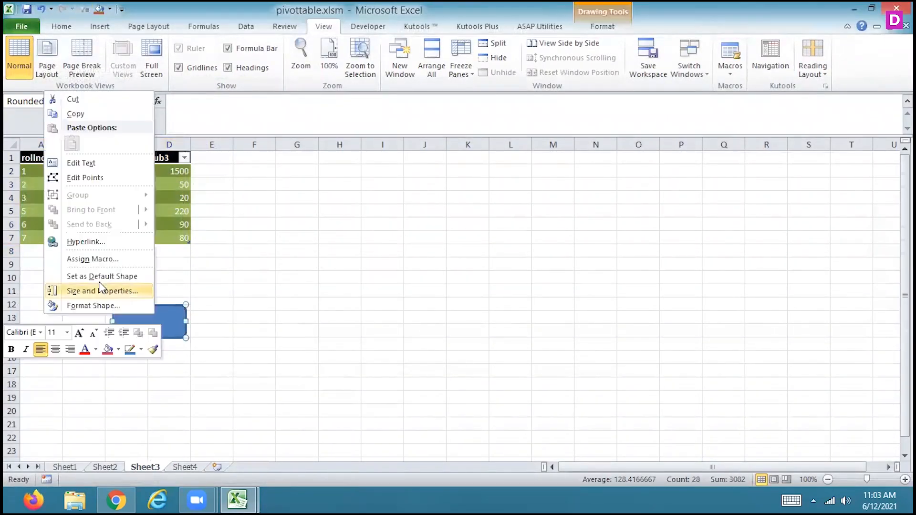
{"action": "left_click", "coordinate": [93, 259]}
{"action": "left_click", "coordinate": [21, 199]}
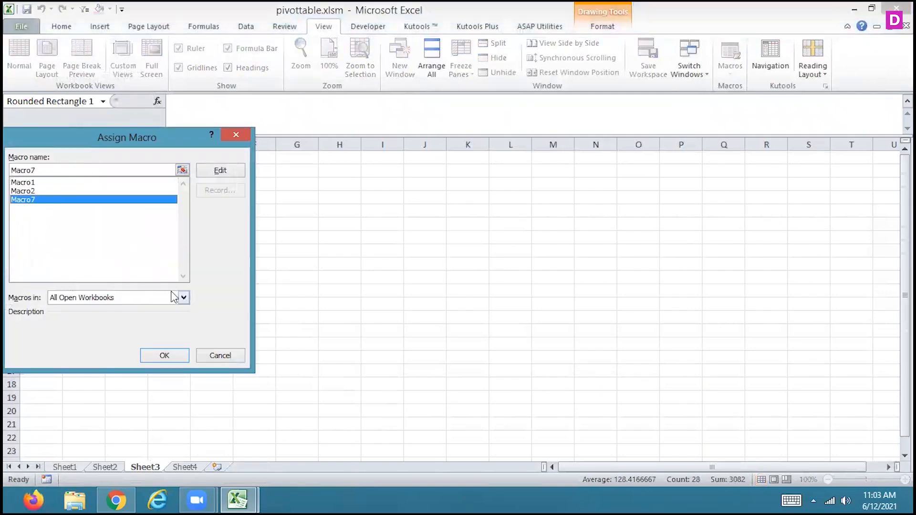
{"action": "left_click", "coordinate": [167, 356]}
{"action": "left_click", "coordinate": [315, 346]}
{"action": "left_click", "coordinate": [153, 331]}
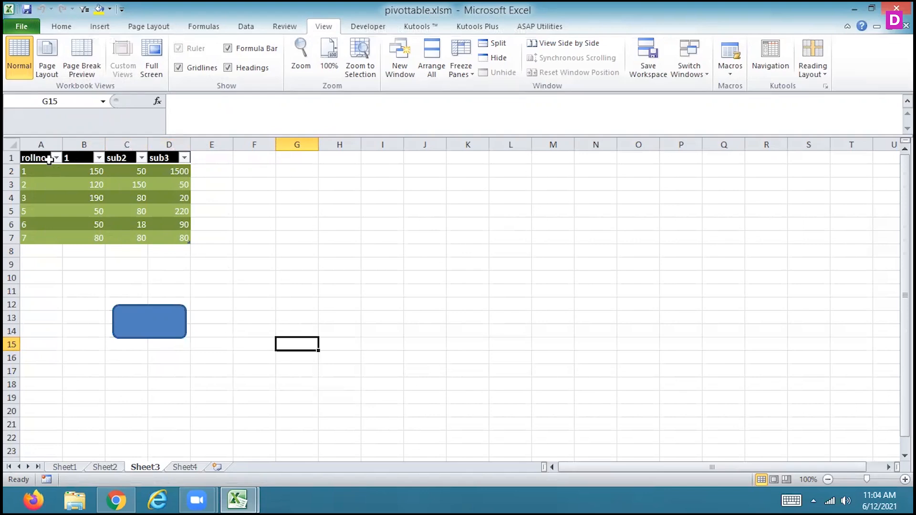
Create a PivotTable on a new worksheet from the Sheet3 table in A1:D7
{"action": "left_click_drag", "start_coordinate": [42, 156], "coordinate": [185, 241]}
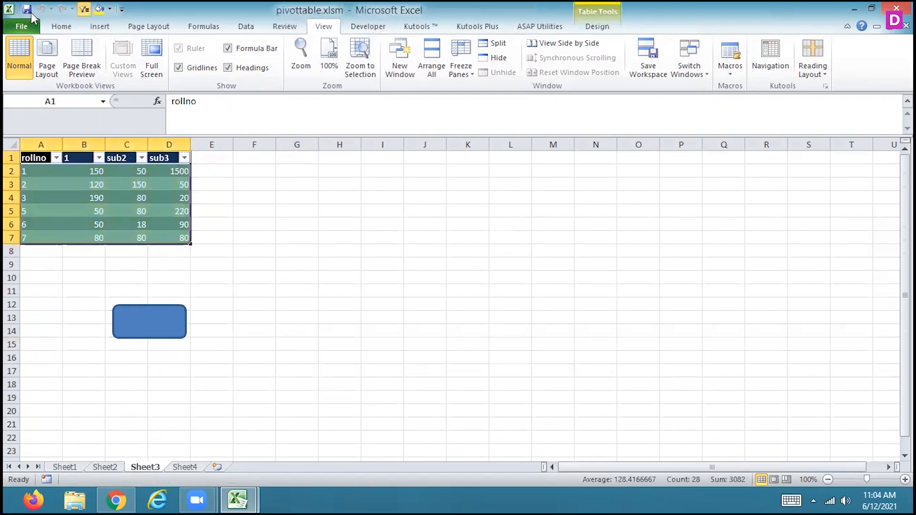
{"action": "left_click", "coordinate": [100, 27]}
{"action": "left_click", "coordinate": [24, 50]}
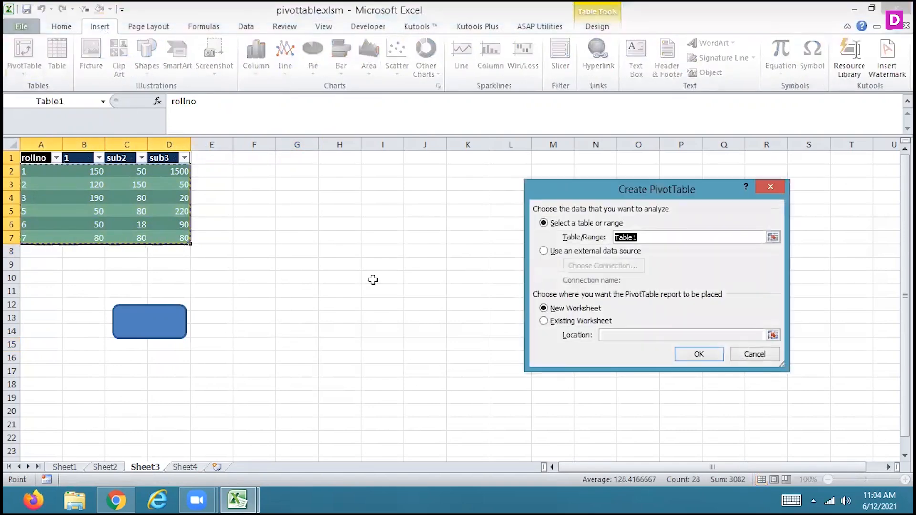
{"action": "left_click", "coordinate": [698, 353]}
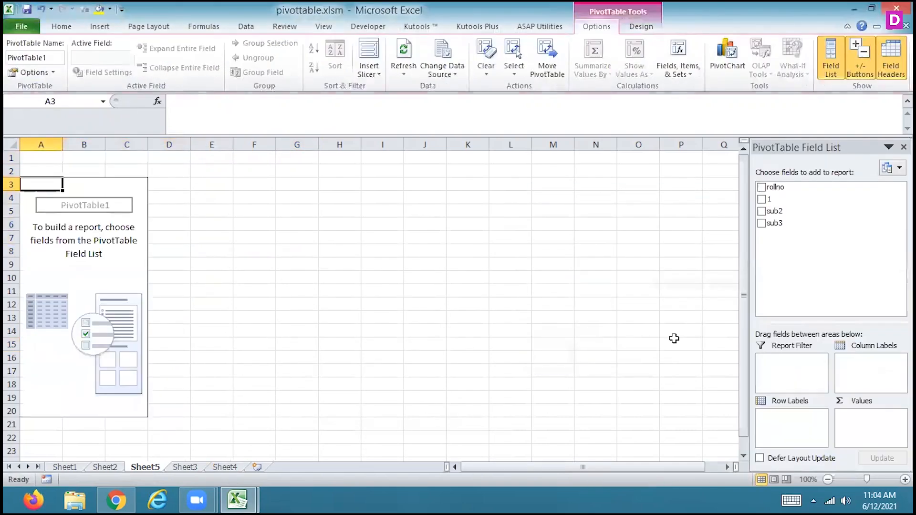
Add rollno to the PivotTable's row labels and the fields sub2, sub3 and 1 as values
{"action": "left_click_drag", "start_coordinate": [770, 188], "coordinate": [787, 436]}
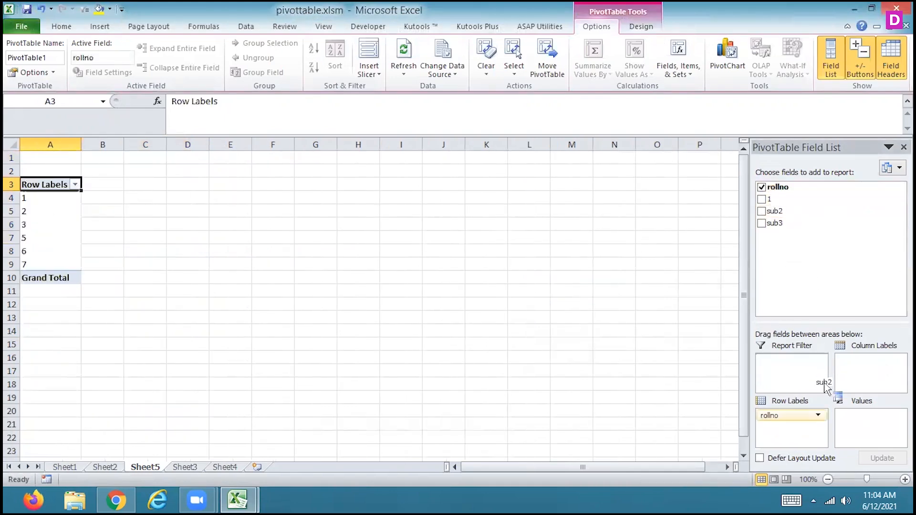
{"action": "left_click", "coordinate": [762, 211]}
{"action": "left_click", "coordinate": [761, 223]}
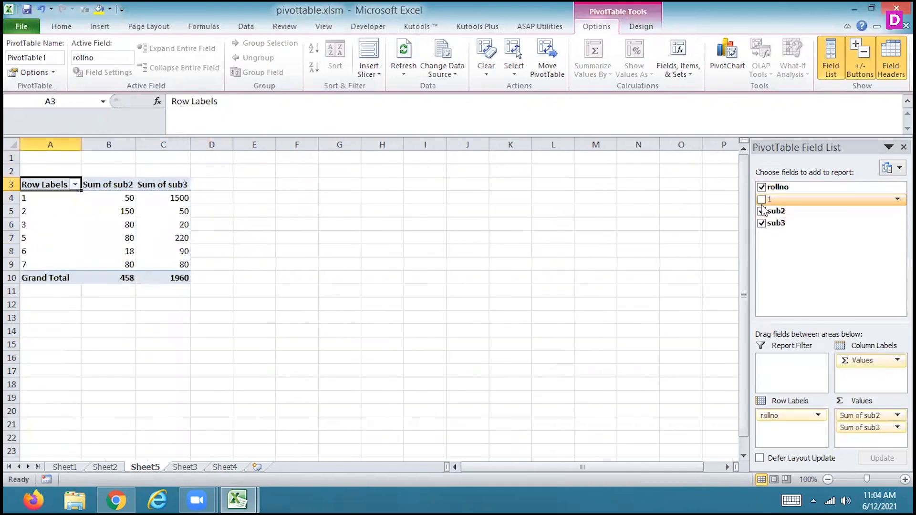
{"action": "left_click", "coordinate": [761, 199]}
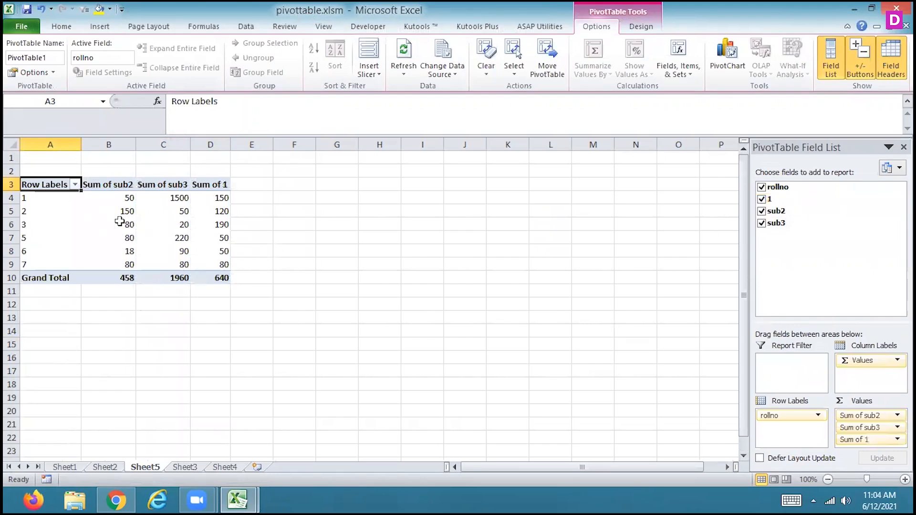
Enter a formula in cell I7 that adds 30 to the PivotTable's Sum of 1 value for rollno 3
{"action": "left_click", "coordinate": [414, 241]}
{"action": "type", "text": "="}
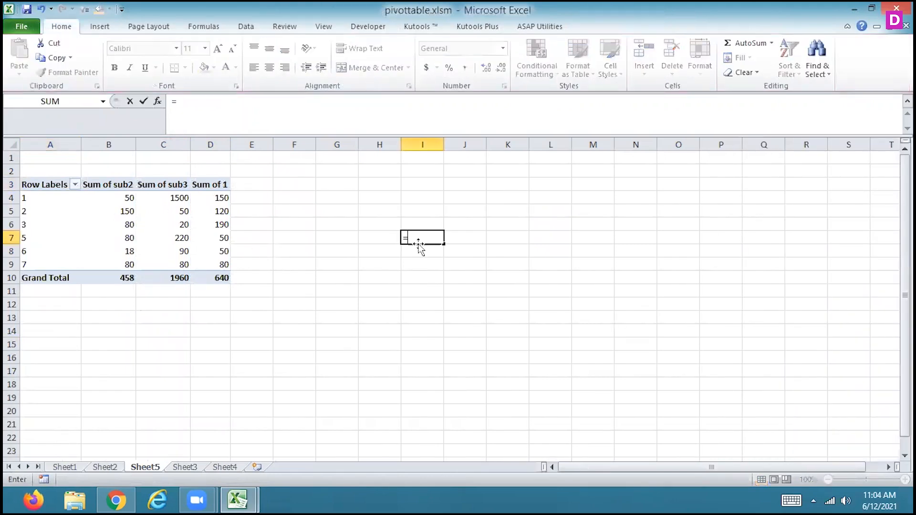
{"action": "left_click", "coordinate": [205, 222]}
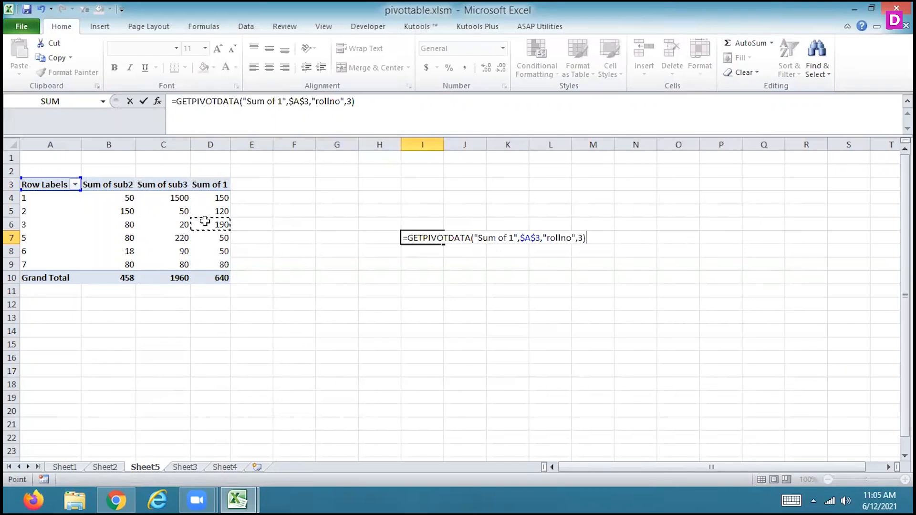
{"action": "type", "text": "+30"}
{"action": "key", "text": "Return"}
{"action": "key", "text": "Up"}
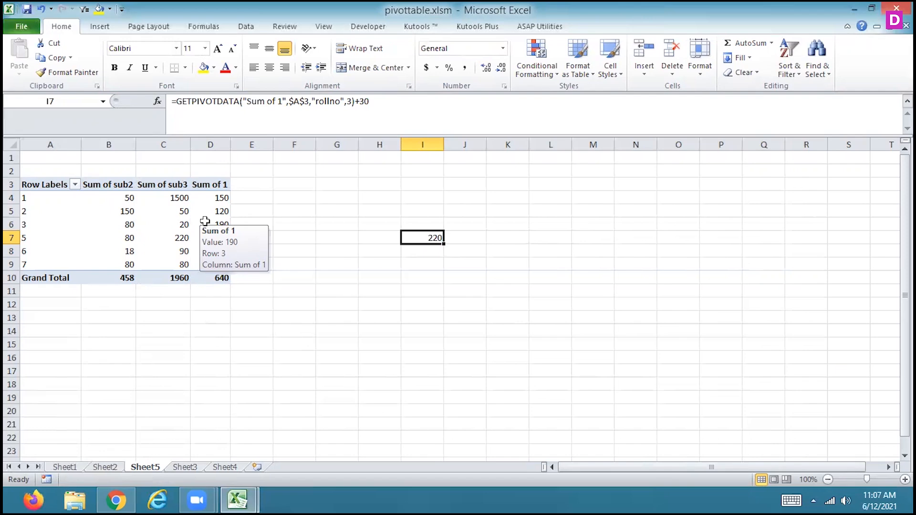
{"action": "mouse_move", "coordinate": [205, 221]}
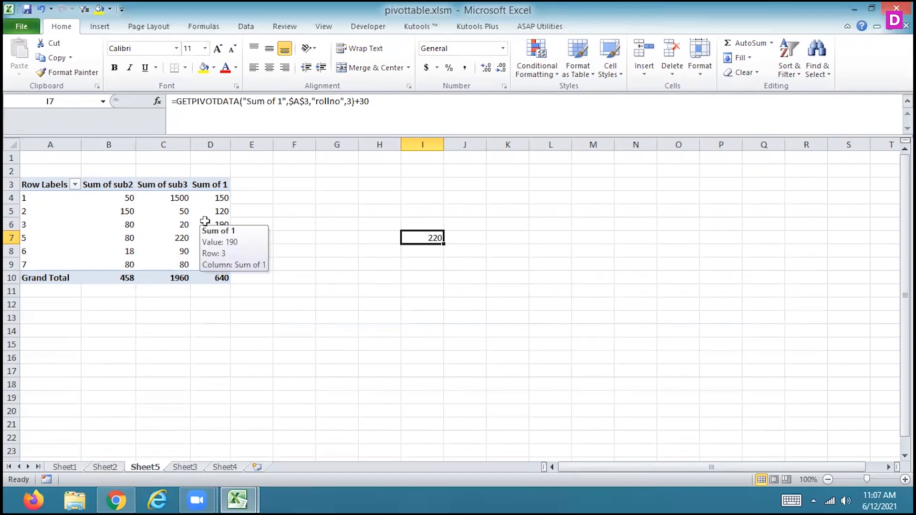